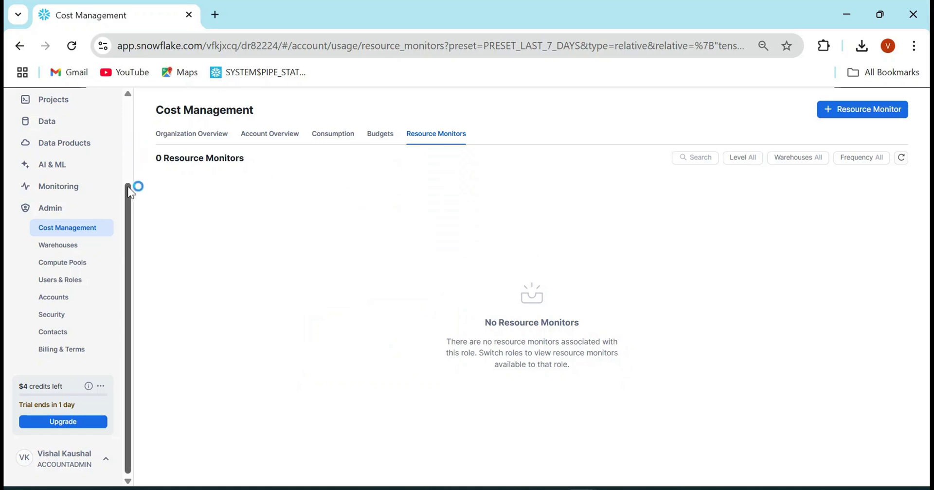
# Step: Open the account overview in Cost Management and examine the account's spend in currency and in credits
pyautogui.moveTo(127, 189); pyautogui.dragTo(127, 98)
pyautogui.click(58, 114)
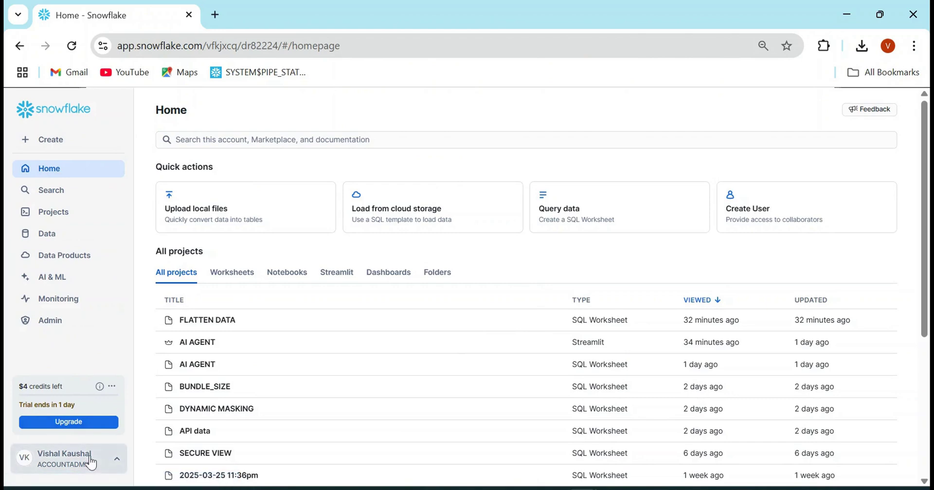
pyautogui.click(63, 328)
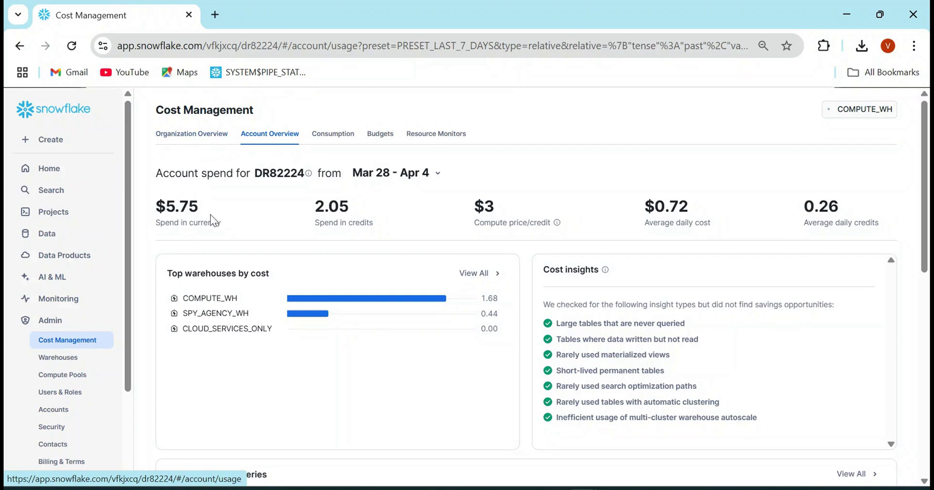
pyautogui.moveTo(201, 207); pyautogui.dragTo(166, 208)
pyautogui.moveTo(359, 215); pyautogui.dragTo(315, 213)
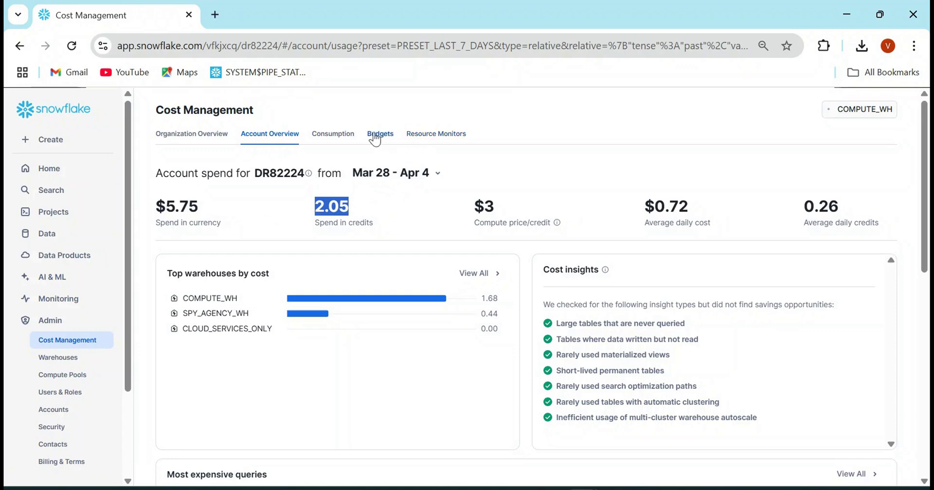
# Step: Start a new resource monitor and name it SANDBOX_ALERT
pyautogui.click(428, 141)
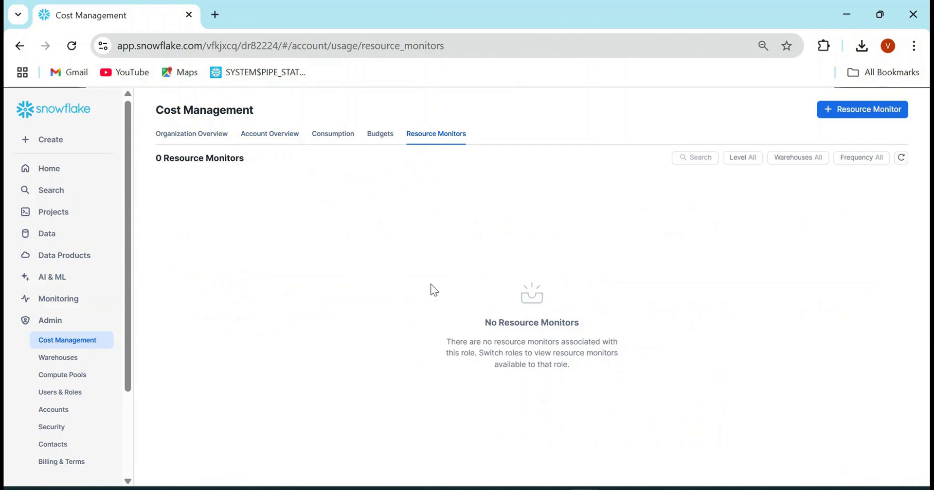
pyautogui.click(849, 109)
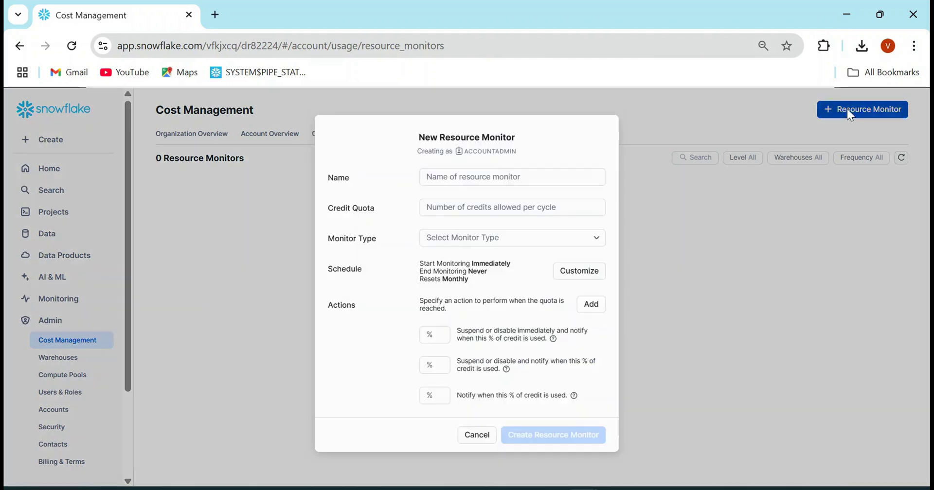
pyautogui.click(471, 178)
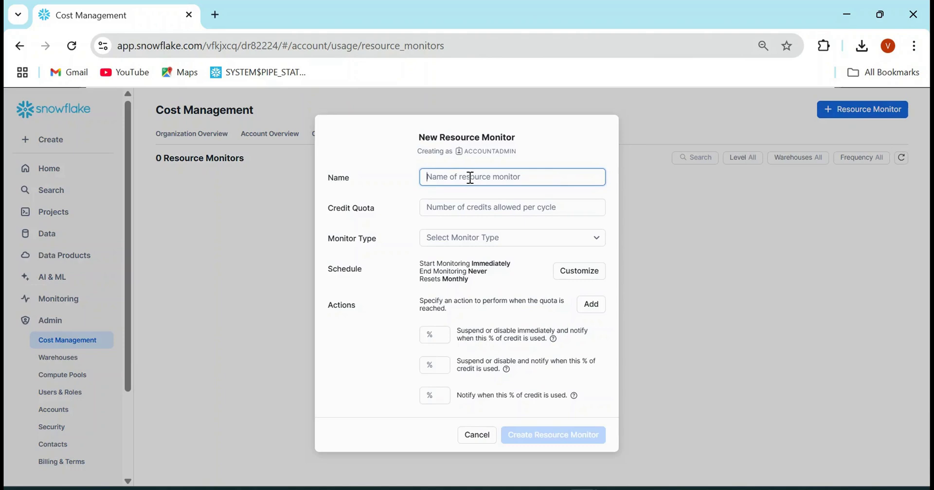
pyautogui.write('SANDBOX')
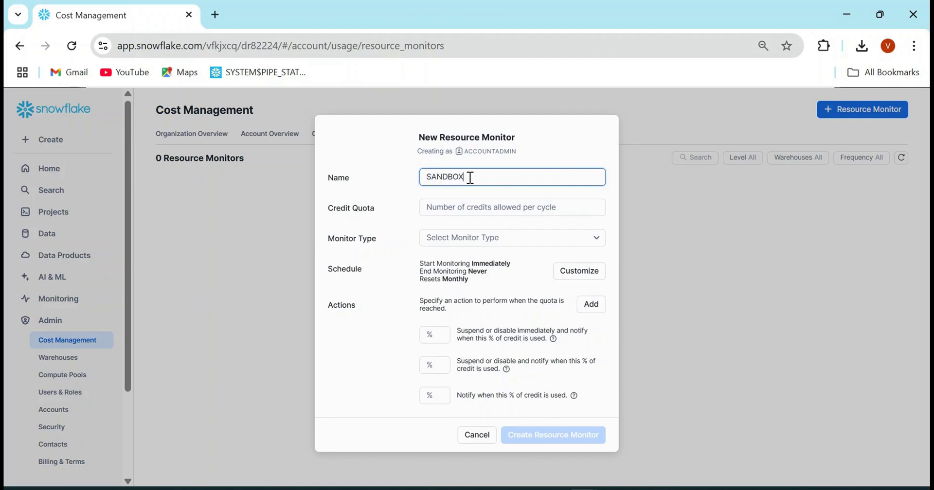
pyautogui.write('_ALERT')
pyautogui.moveTo(465, 179); pyautogui.dragTo(420, 177)
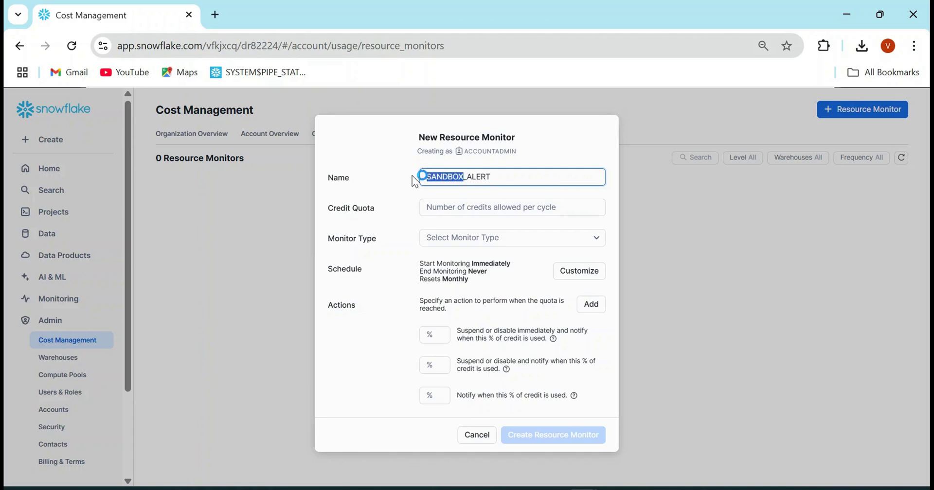
pyautogui.click(533, 174)
# Step: Set the resource monitor's credit quota to 50 and its monitor type to Warehouse
pyautogui.click(458, 209)
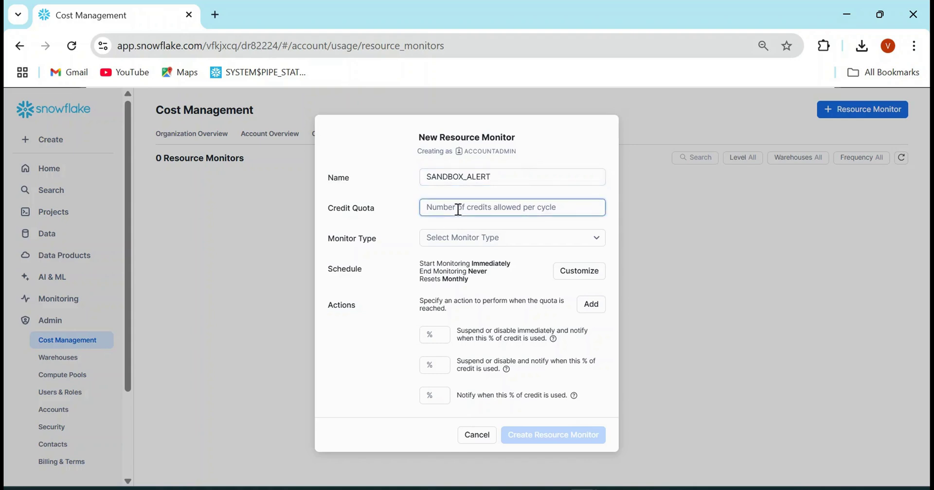
pyautogui.write('50')
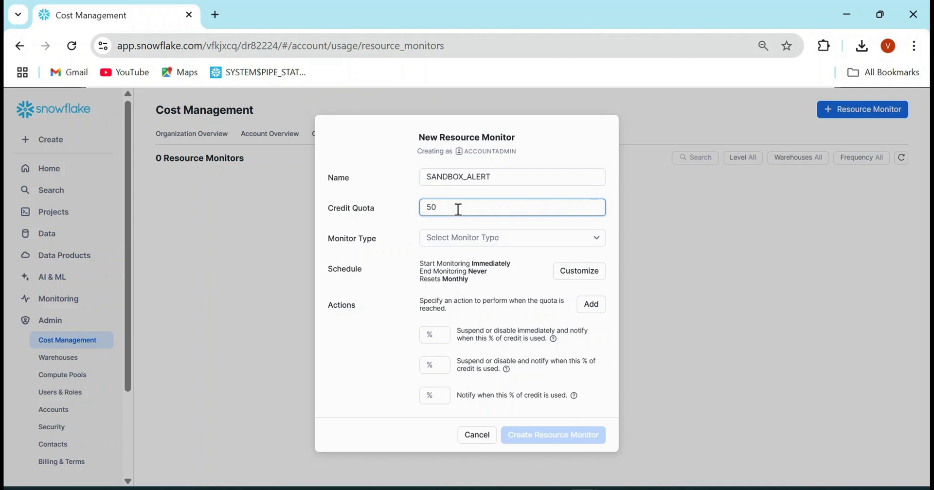
pyautogui.click(468, 247)
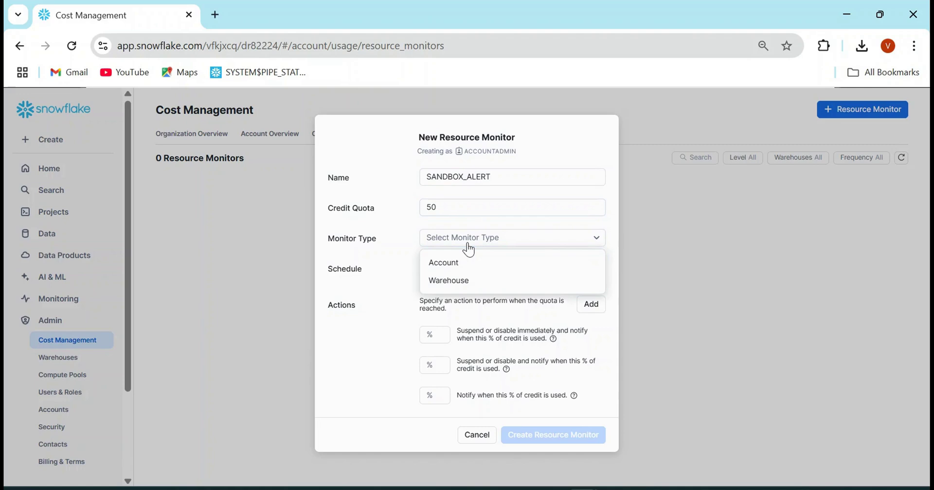
pyautogui.click(469, 246)
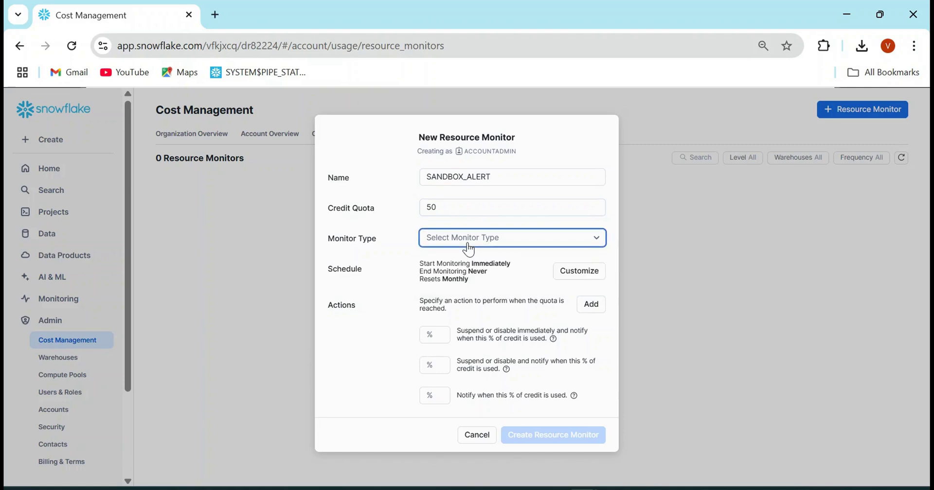
pyautogui.click(468, 245)
pyautogui.click(466, 281)
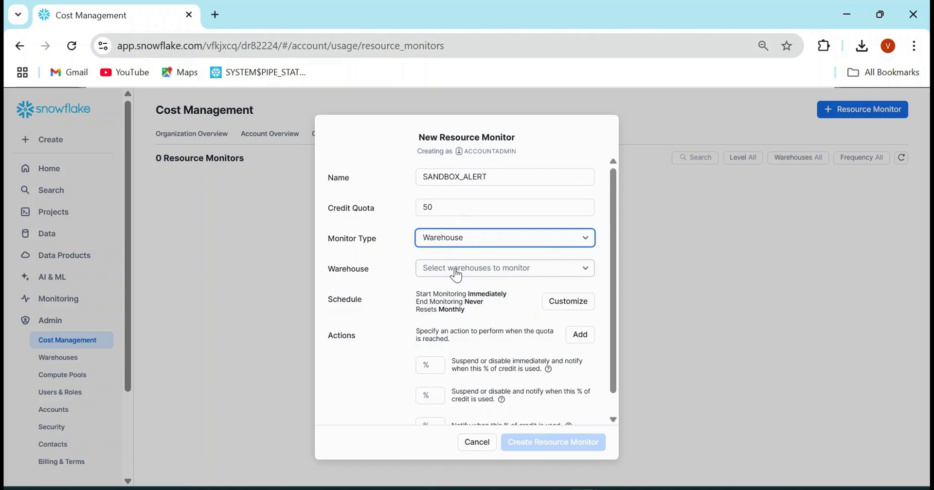
# Step: Choose COMPUTE_WH as the warehouse to monitor, and review the reset schedule and credit quota
pyautogui.click(457, 275)
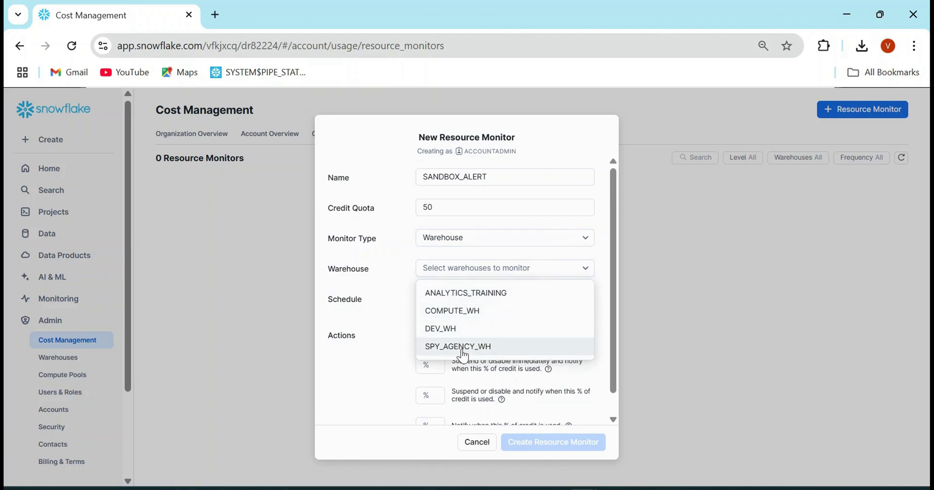
pyautogui.click(469, 316)
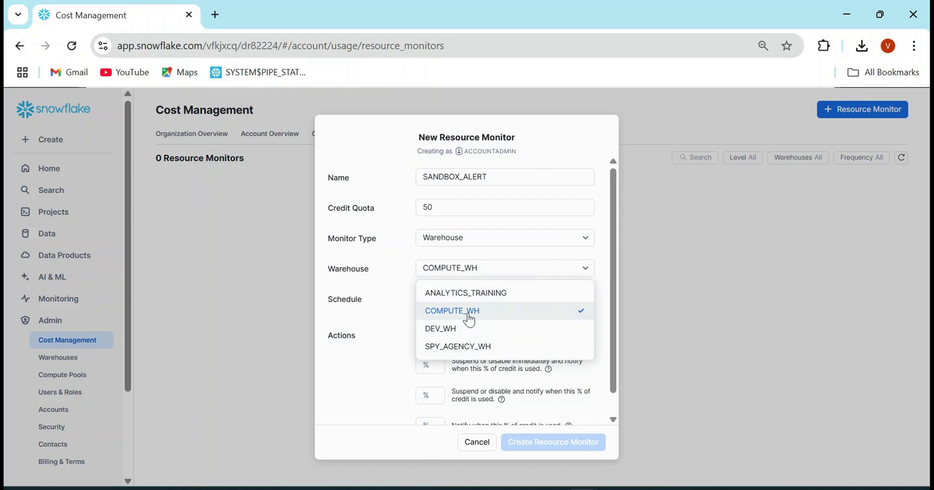
pyautogui.click(406, 313)
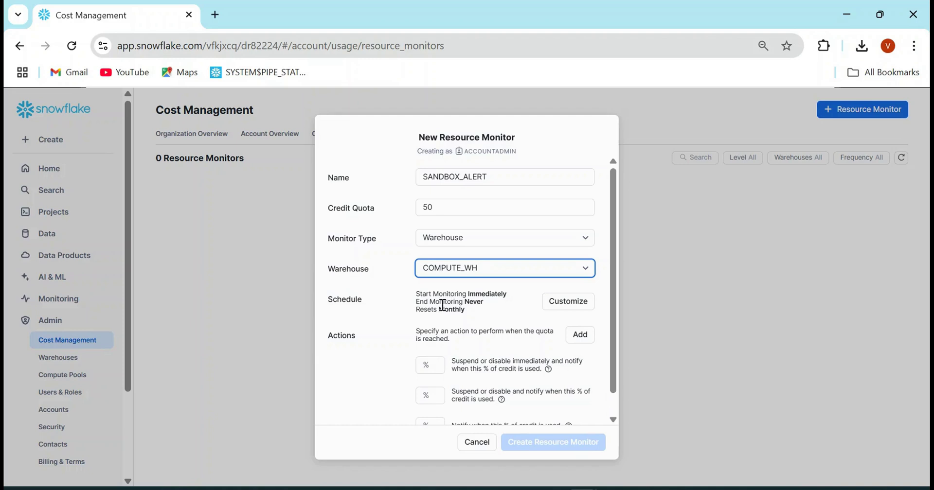
pyautogui.moveTo(442, 310); pyautogui.dragTo(464, 310)
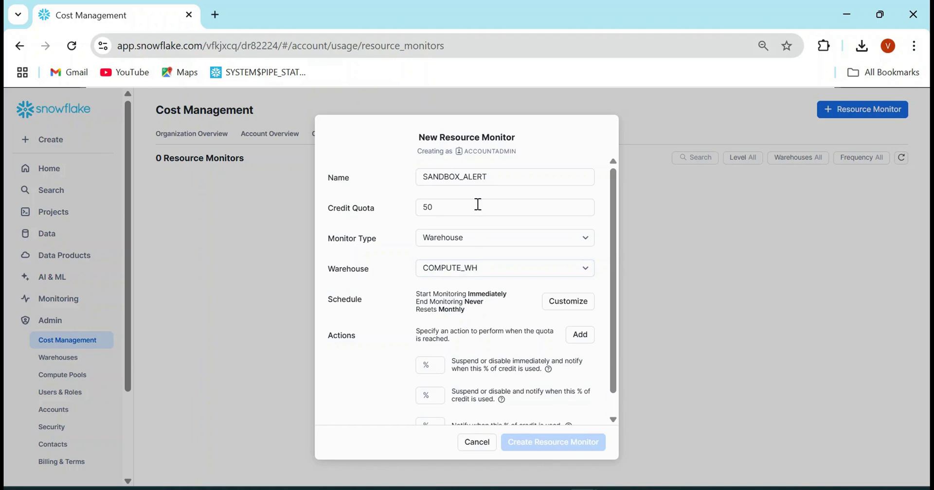
pyautogui.click(439, 206)
pyautogui.doubleClick(439, 206)
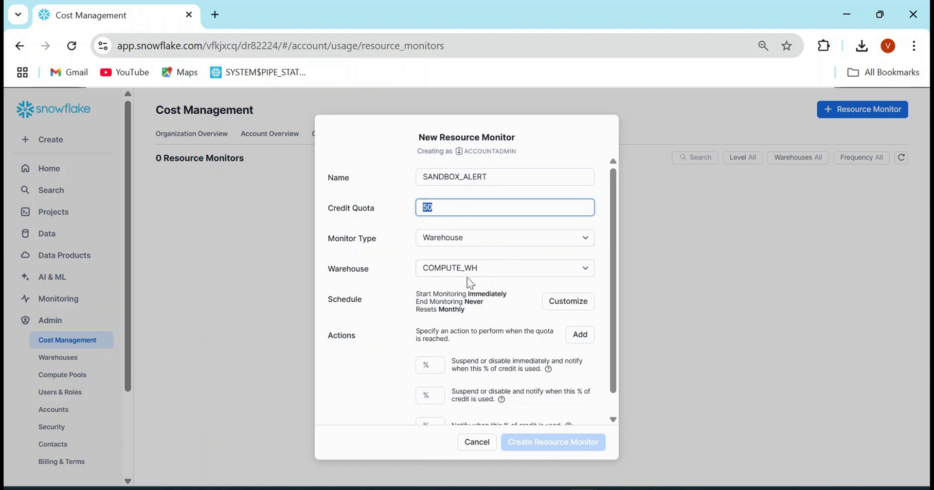
# Step: Customize the resource monitor's schedule so that it resets weekly
pyautogui.click(575, 306)
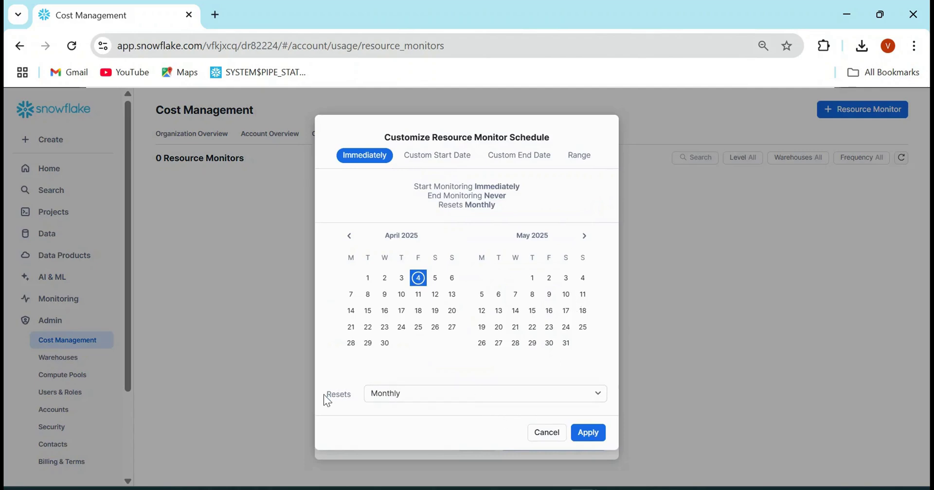
pyautogui.moveTo(324, 396); pyautogui.dragTo(359, 400)
pyautogui.click(413, 400)
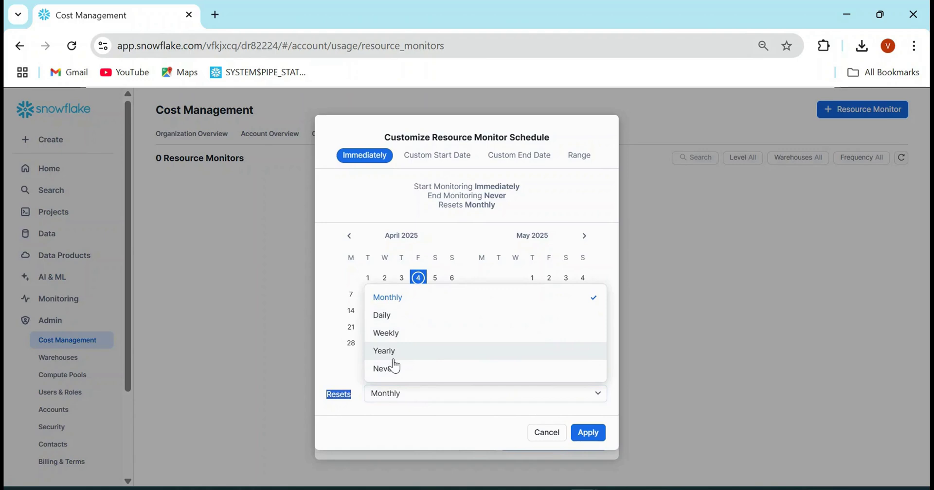
pyautogui.click(389, 317)
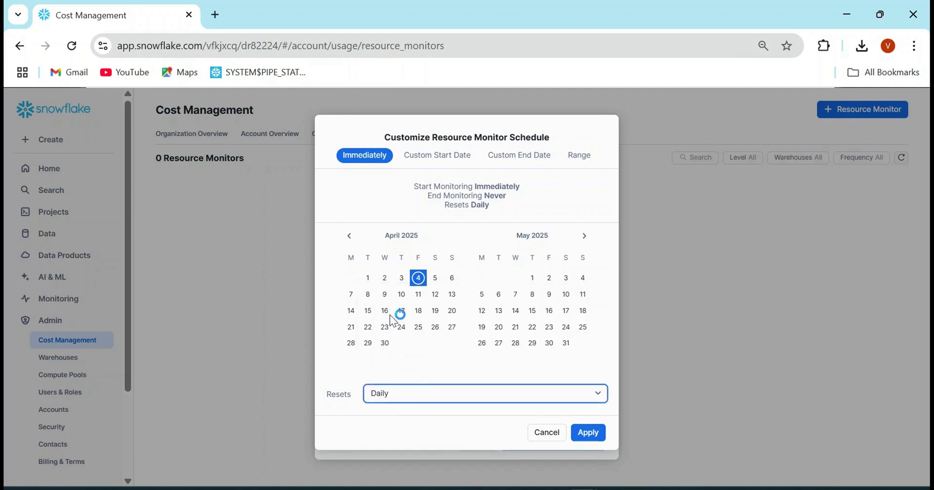
pyautogui.click(432, 401)
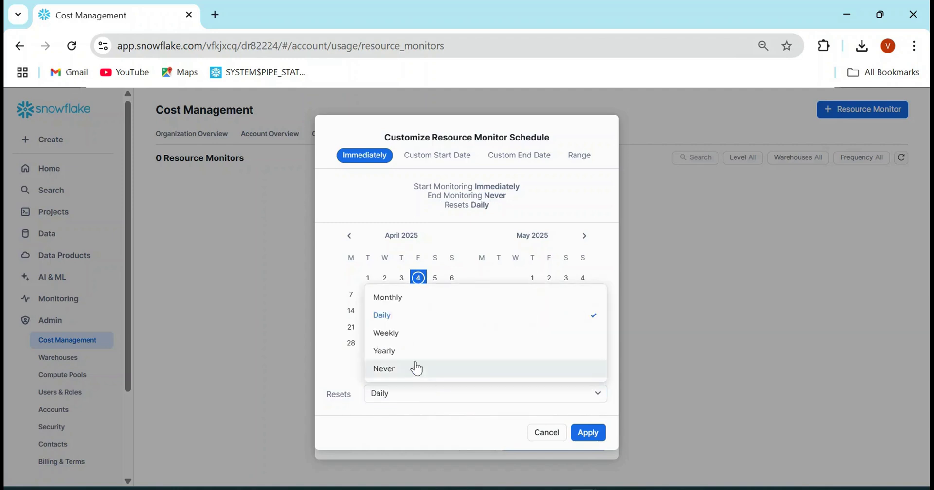
pyautogui.click(395, 335)
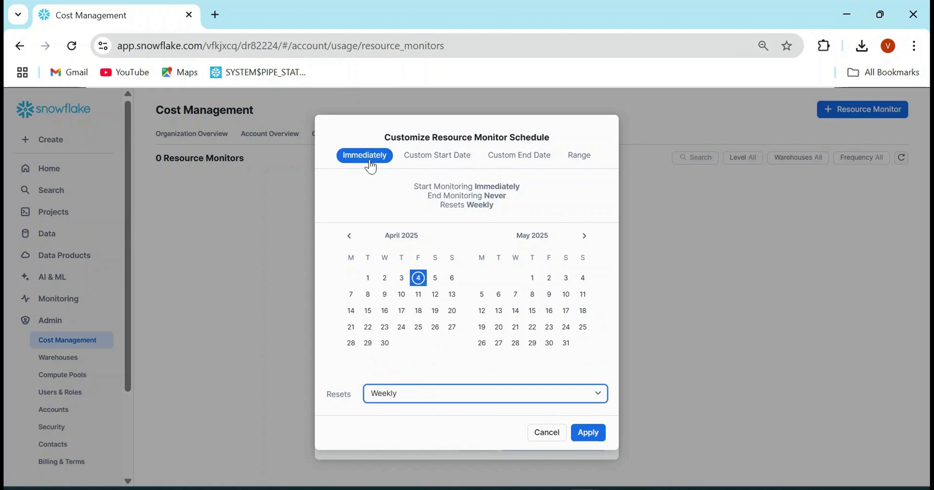
# Step: Give the monitoring schedule a custom start date of April 7, 2025
pyautogui.click(426, 156)
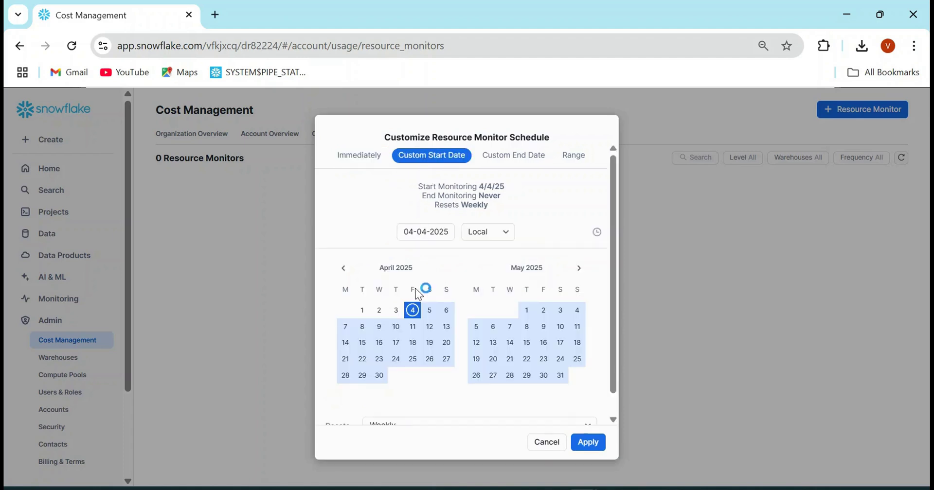
pyautogui.click(428, 315)
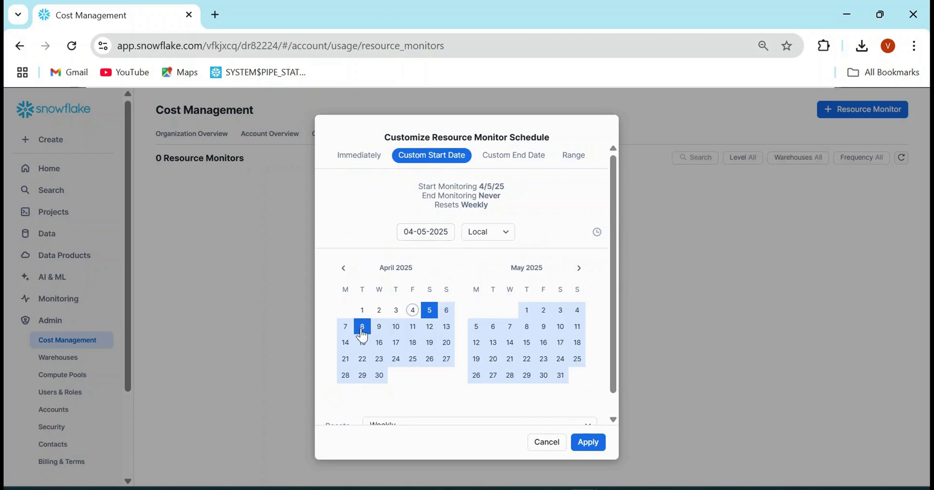
pyautogui.click(345, 330)
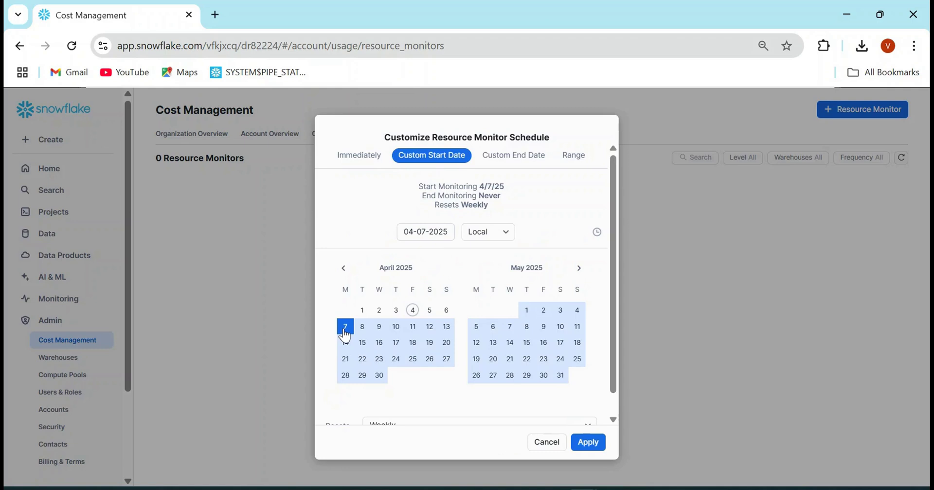
# Step: Try a custom end date of May 7, 2025 for the monitoring schedule
pyautogui.click(515, 156)
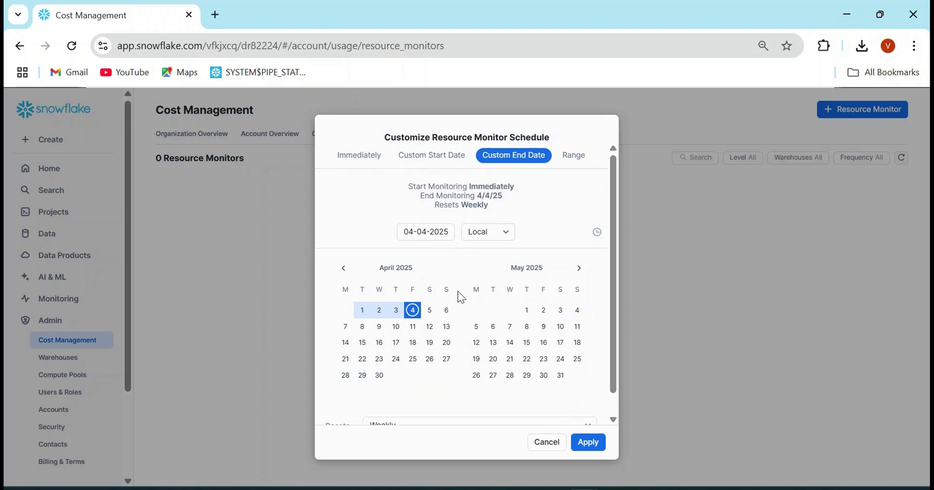
pyautogui.scroll(-1, 614, 254)
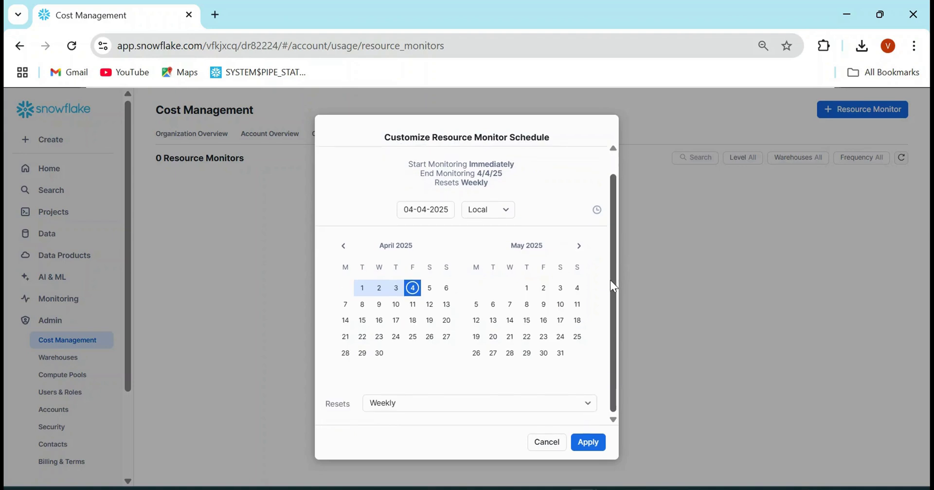
pyautogui.click(509, 306)
pyautogui.scroll(2, 615, 275)
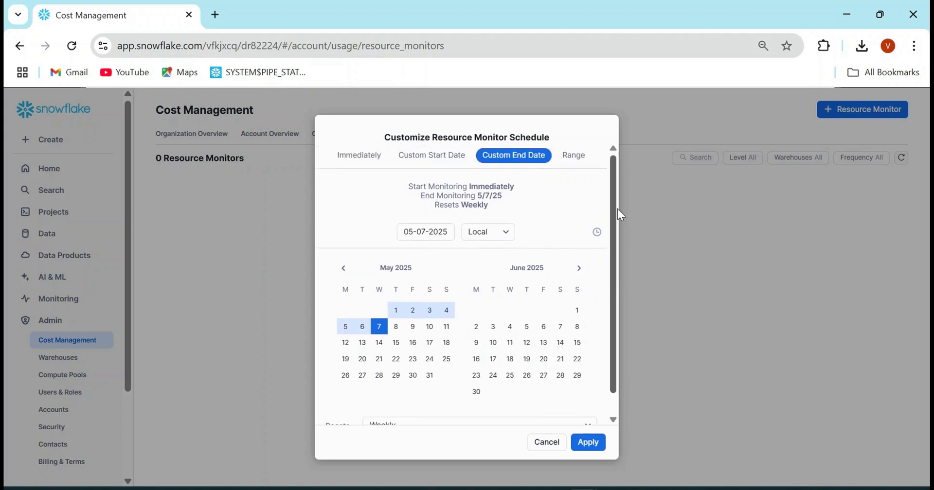
# Step: Return the schedule to the custom start date of April 7, 2025, apply it and check the start date in the monitor form
pyautogui.click(455, 160)
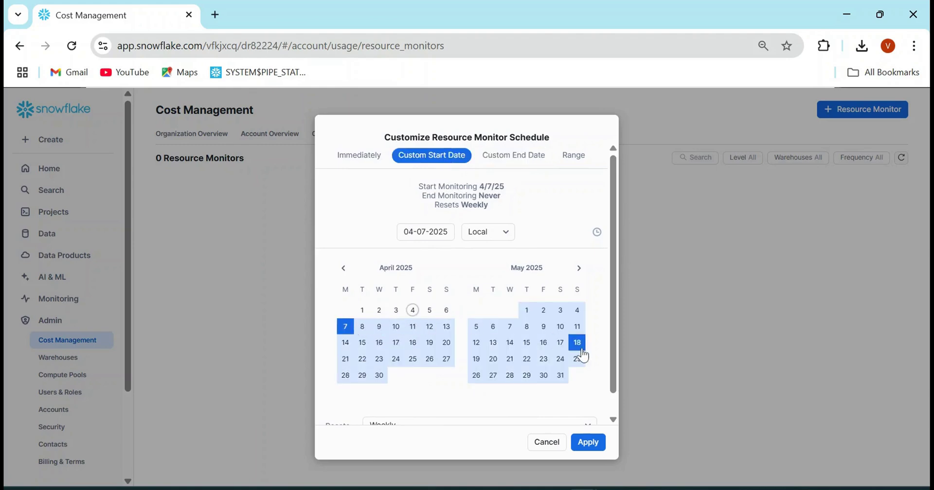
pyautogui.click(595, 443)
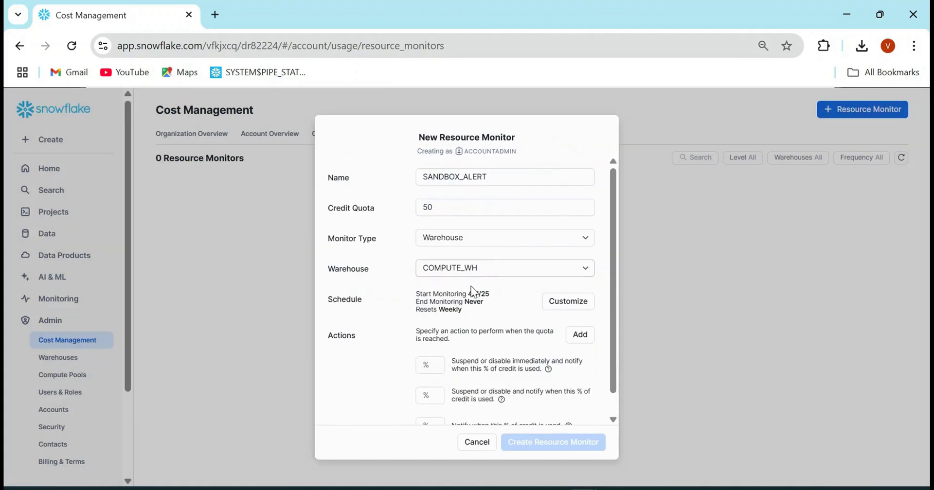
pyautogui.moveTo(469, 295); pyautogui.dragTo(488, 295)
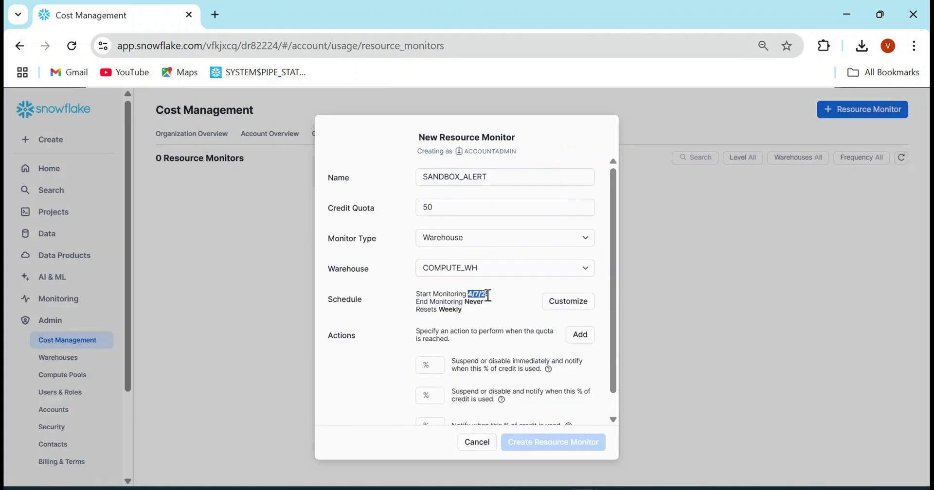
# Step: Switch the monitoring schedule to a custom end date of May 6, 2025 and apply it
pyautogui.click(560, 305)
pyautogui.click(494, 159)
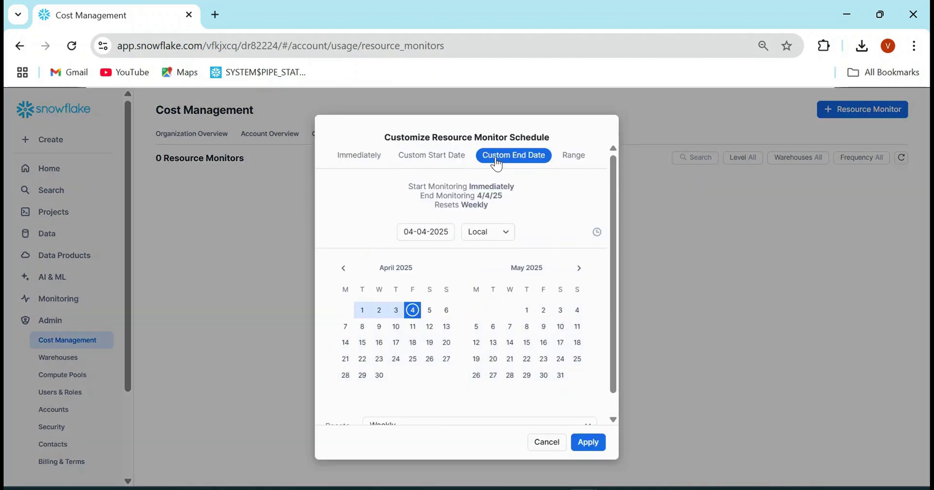
pyautogui.click(447, 327)
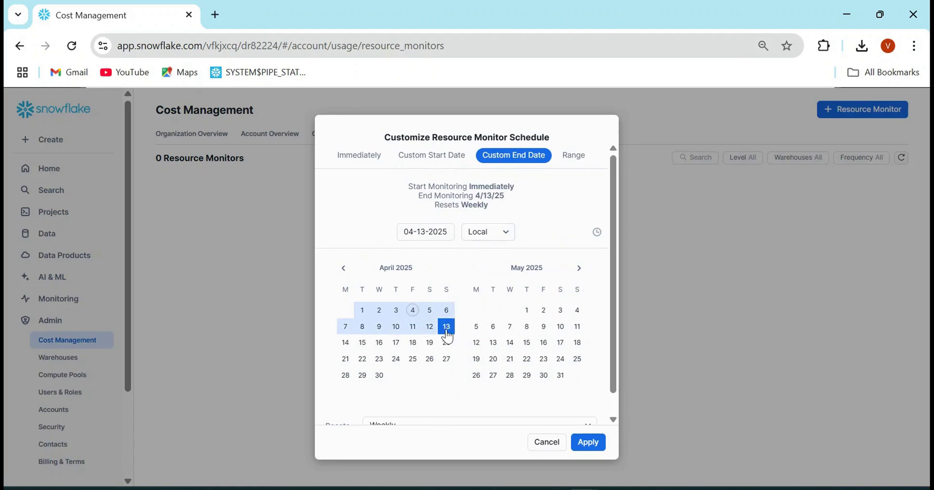
pyautogui.click(494, 331)
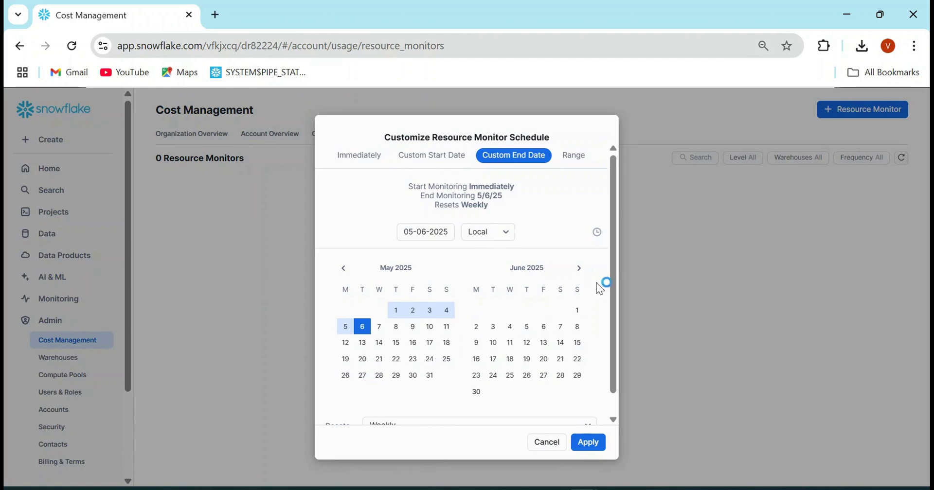
pyautogui.scroll(-1, 609, 295)
pyautogui.scroll(1, 607, 239)
pyautogui.click(588, 444)
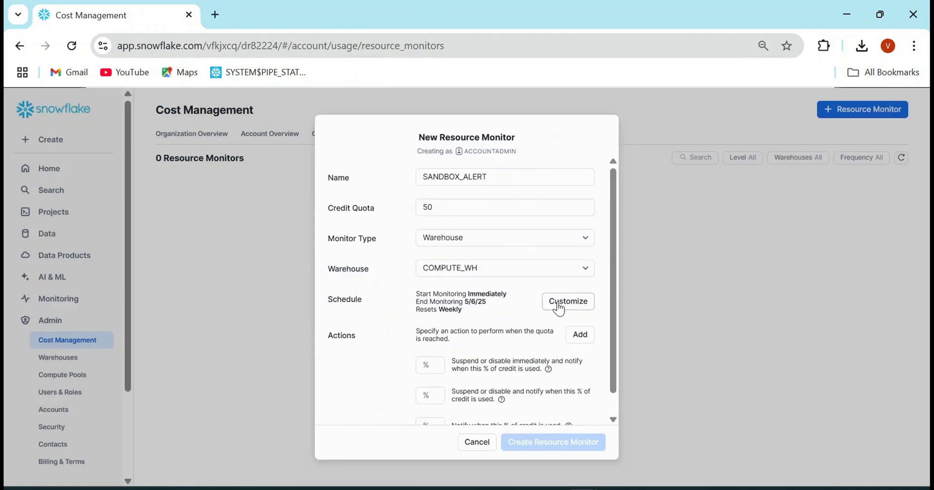
# Step: Change the schedule to reset monthly and end on April 5, 2025, and apply it
pyautogui.click(560, 307)
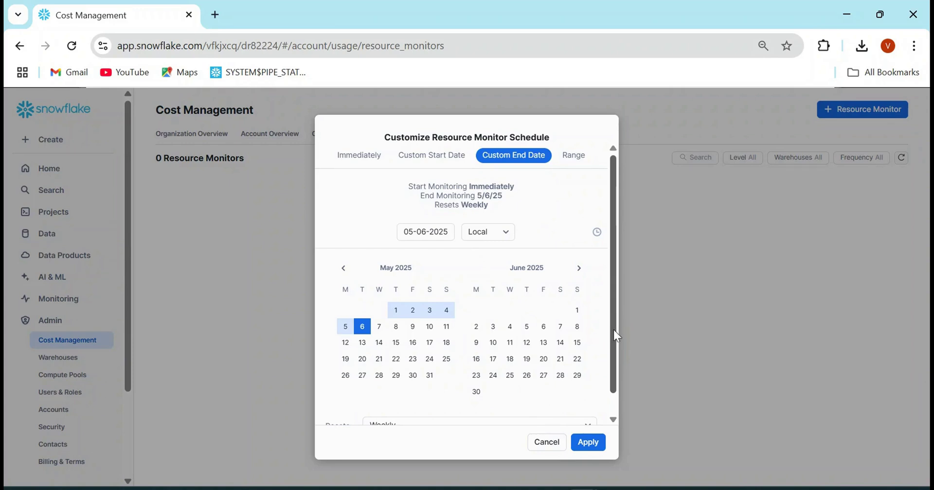
pyautogui.scroll(-1, 613, 329)
pyautogui.click(589, 405)
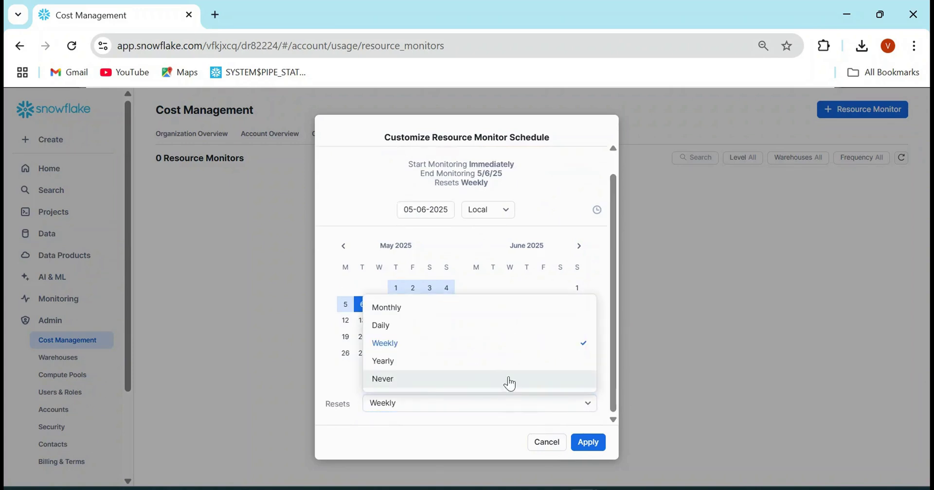
pyautogui.click(407, 318)
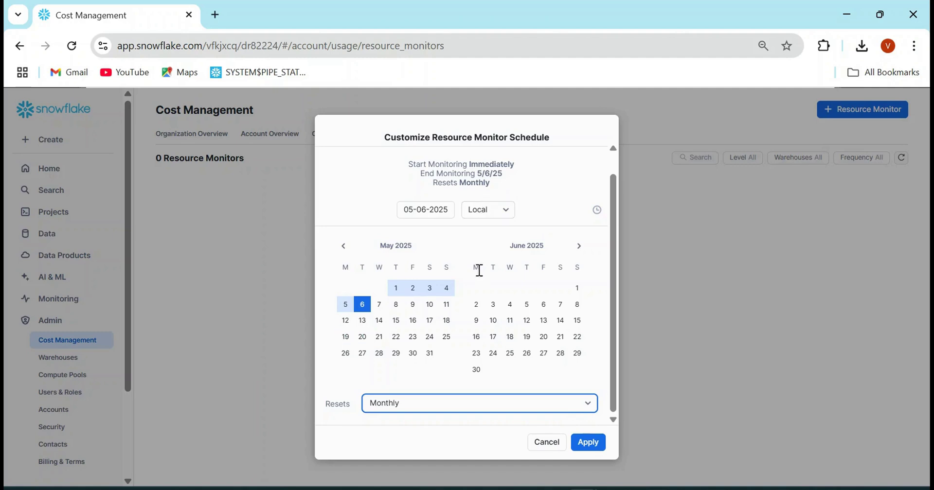
pyautogui.click(448, 292)
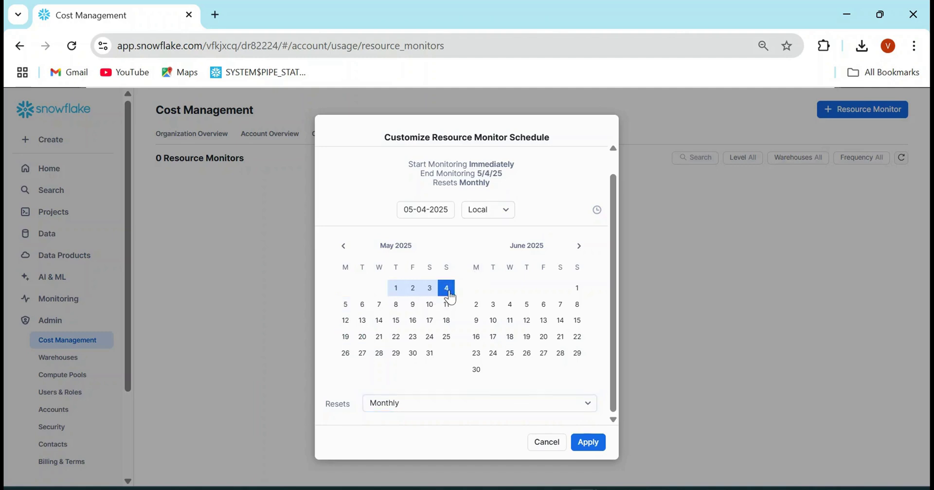
pyautogui.click(343, 246)
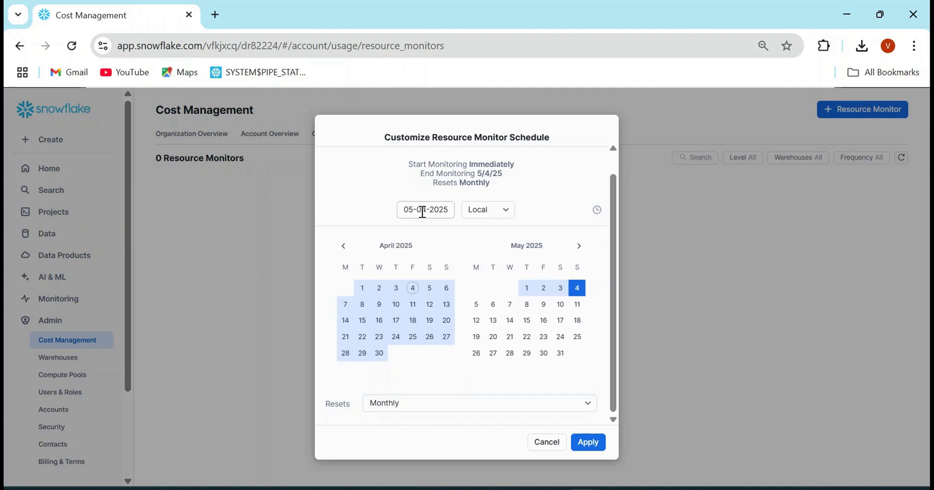
pyautogui.click(430, 289)
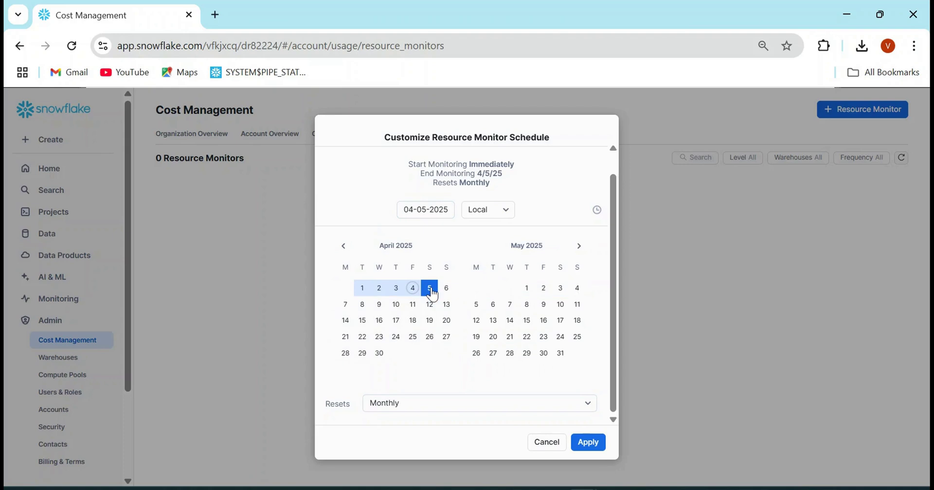
pyautogui.click(589, 444)
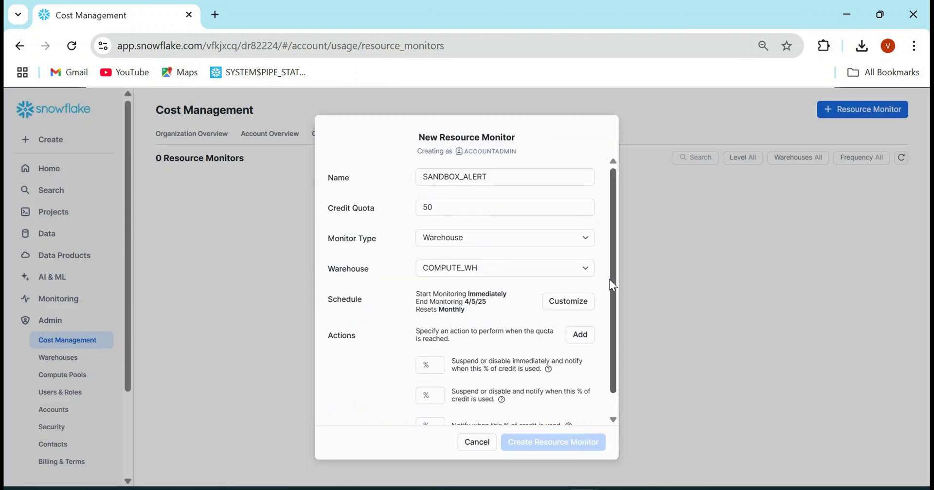
# Step: Add four extra notification actions to the resource monitor
pyautogui.scroll(-1, 610, 280)
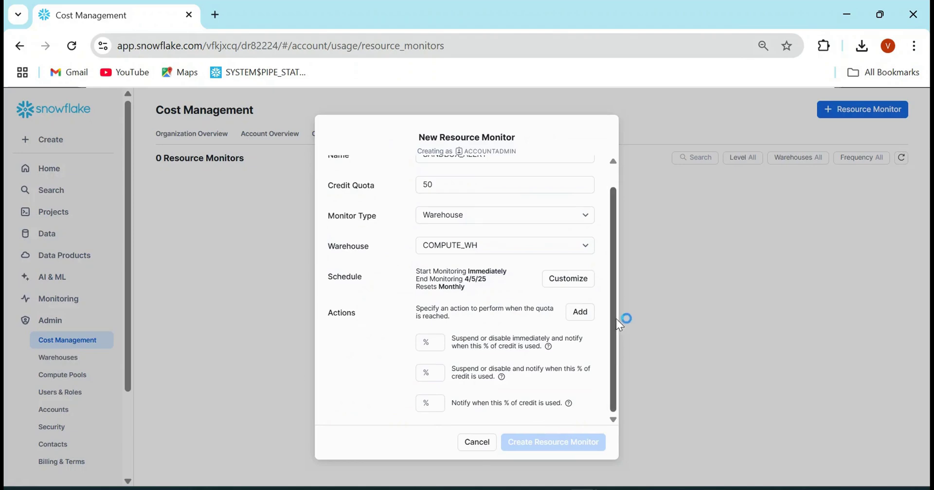
pyautogui.moveTo(452, 340); pyautogui.dragTo(525, 386)
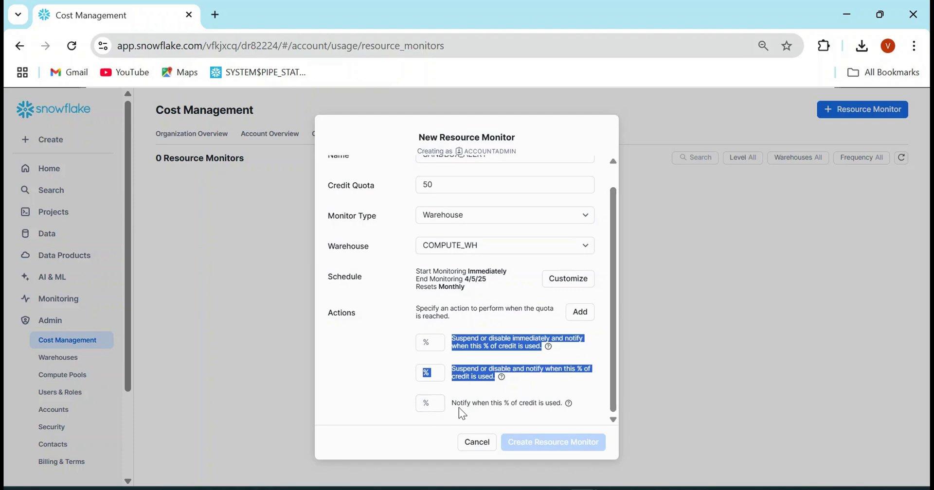
pyautogui.click(583, 313)
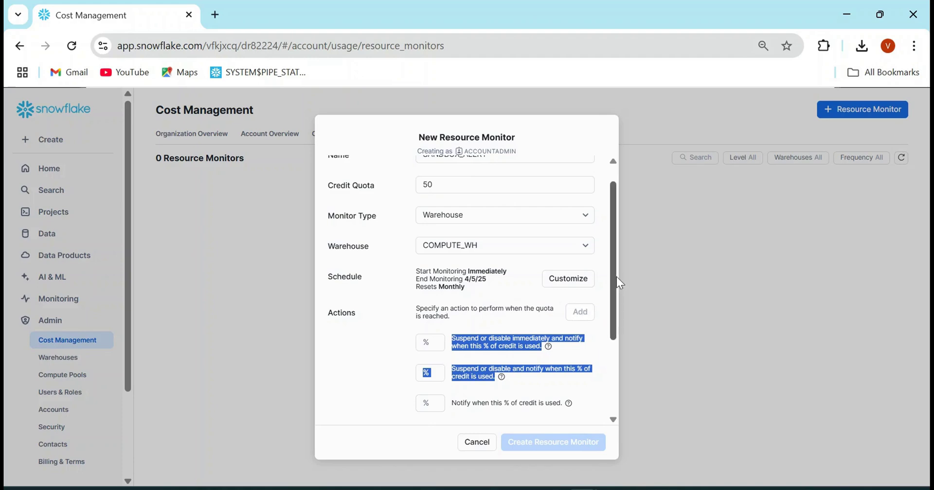
pyautogui.moveTo(617, 279); pyautogui.dragTo(621, 361)
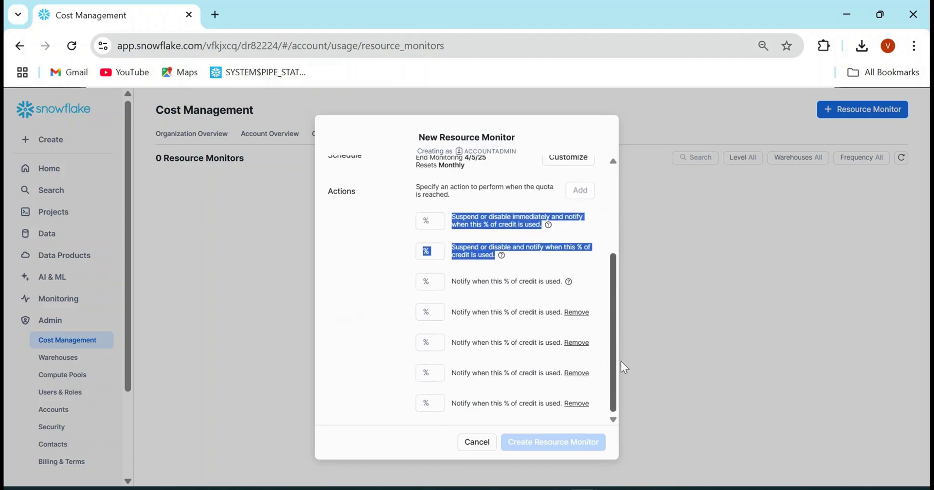
pyautogui.click(372, 361)
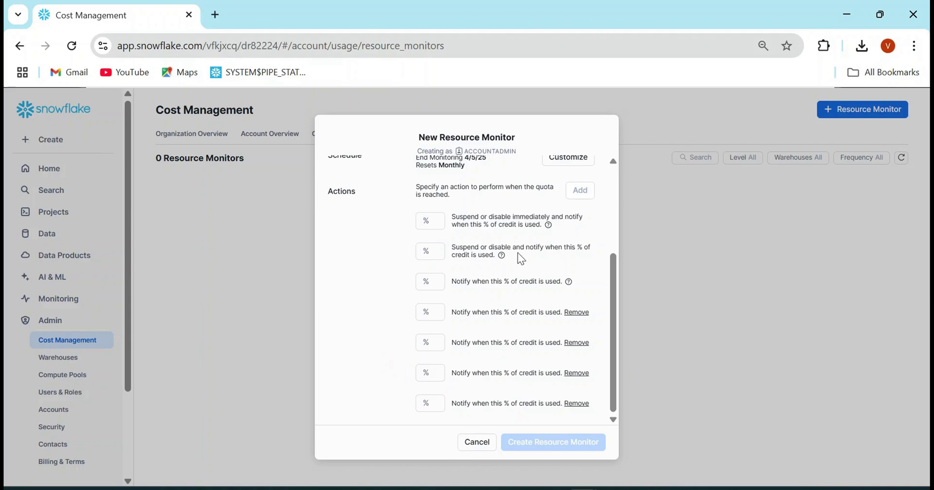
# Step: Remove three of the extra notification actions, keeping only one of them
pyautogui.moveTo(518, 253); pyautogui.dragTo(450, 221)
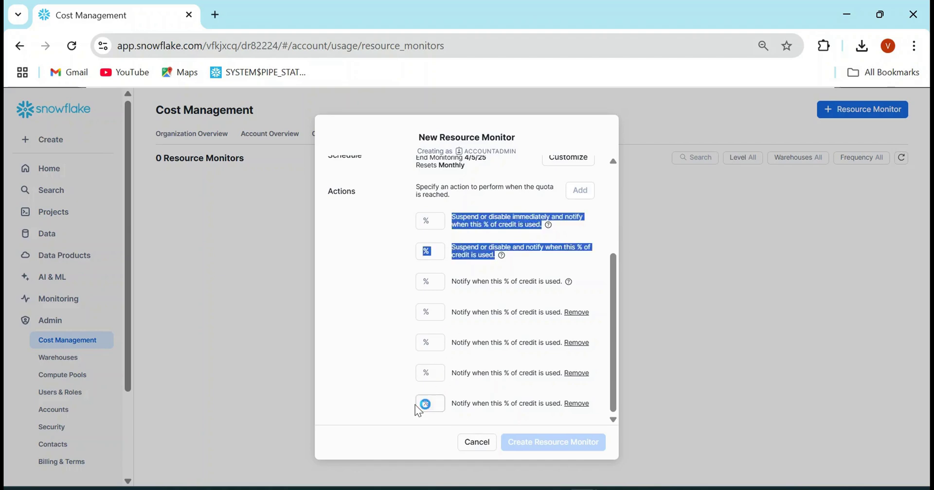
pyautogui.click(572, 409)
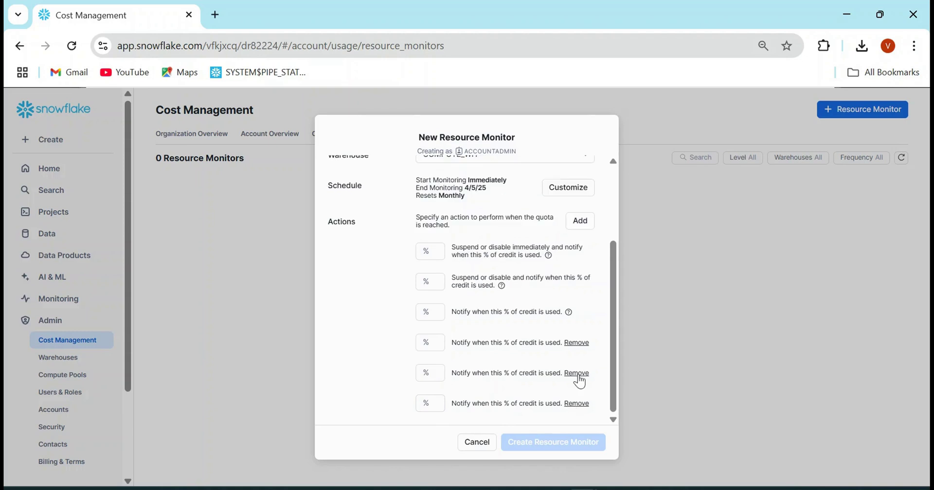
pyautogui.click(579, 380)
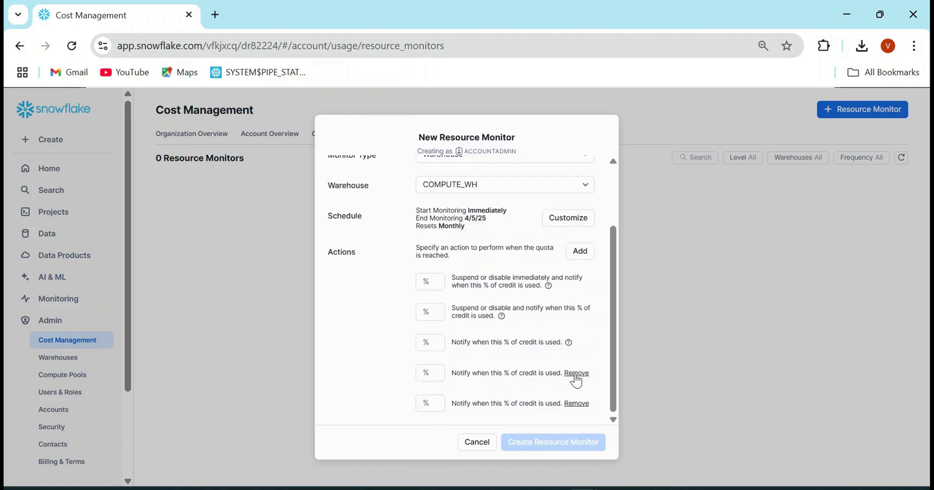
pyautogui.click(576, 374)
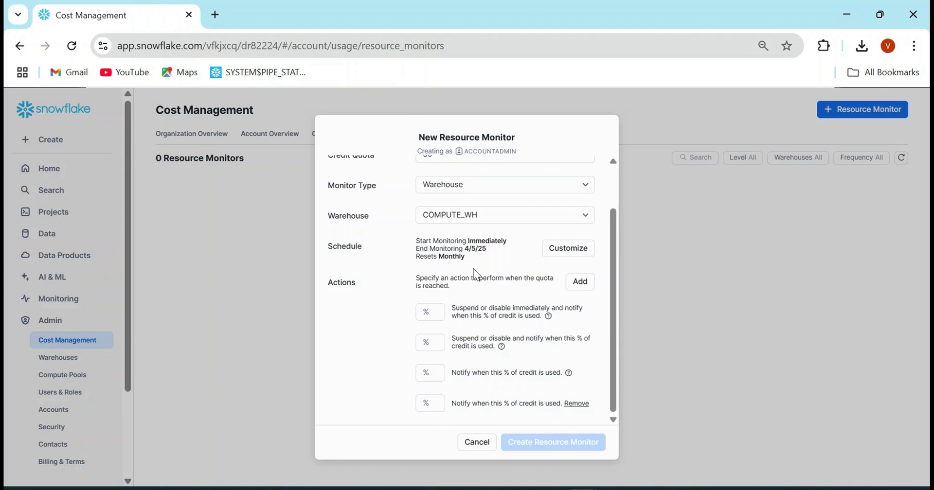
# Step: Set the two notify-only thresholds to 50% and 90% of credit used
pyautogui.click(432, 316)
pyautogui.click(432, 377)
pyautogui.write('50')
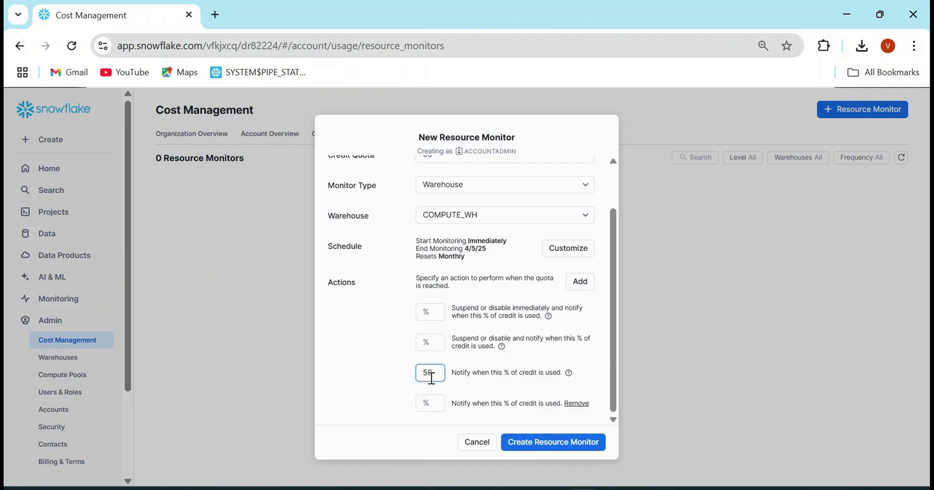
pyautogui.click(423, 405)
pyautogui.write('80')
pyautogui.moveTo(612, 237)
pyautogui.mouseDown()
pyautogui.moveTo(609, 178)
pyautogui.moveTo(617, 235)
pyautogui.mouseUp()
# Step: Set the suspend-immediately threshold to 99% and the suspend-and-notify threshold to 98% of credit used
pyautogui.click(433, 312)
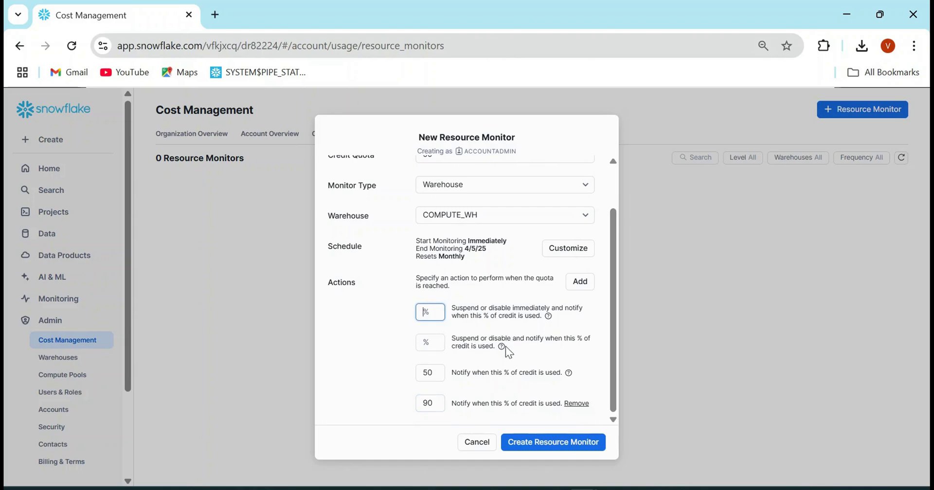
pyautogui.moveTo(506, 347); pyautogui.dragTo(431, 307)
pyautogui.click(390, 308)
pyautogui.doubleClick(532, 308)
pyautogui.click(434, 312)
pyautogui.write('99')
pyautogui.click(430, 344)
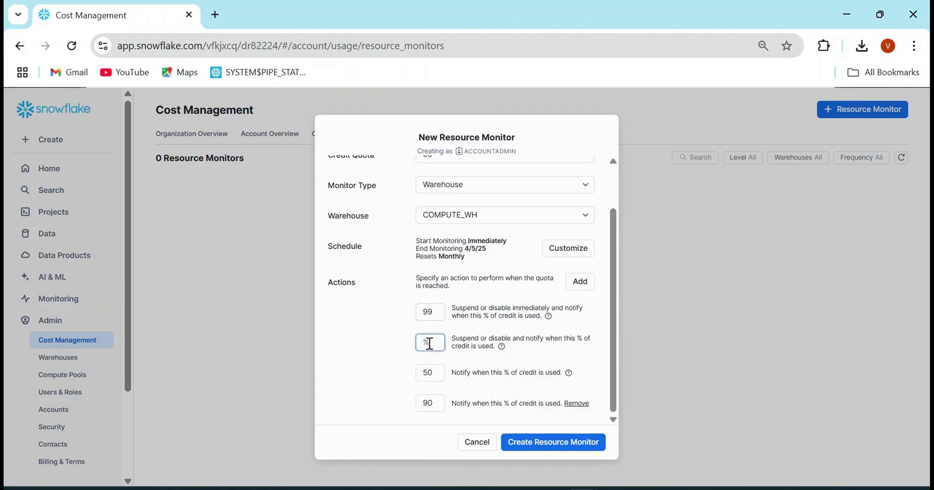
pyautogui.write('95')
# Step: Review the monitor form and create the SANDBOX_ALERT resource monitor
pyautogui.click(506, 346)
pyautogui.scroll(2, 616, 271)
pyautogui.scroll(-1, 615, 254)
pyautogui.click(531, 452)
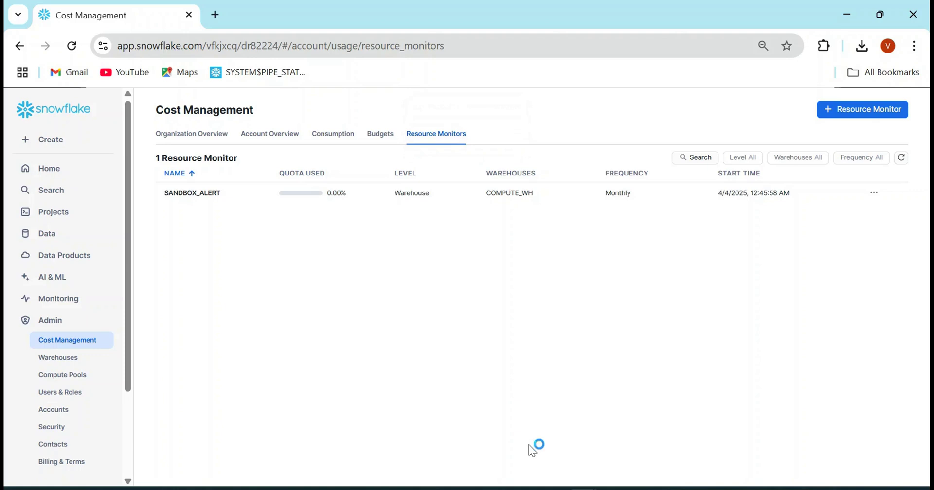
# Step: Open the SANDBOX_ALERT creation query from the query history and examine its SQL text, including the quota, frequency, start timestamp and triggers
pyautogui.click(64, 305)
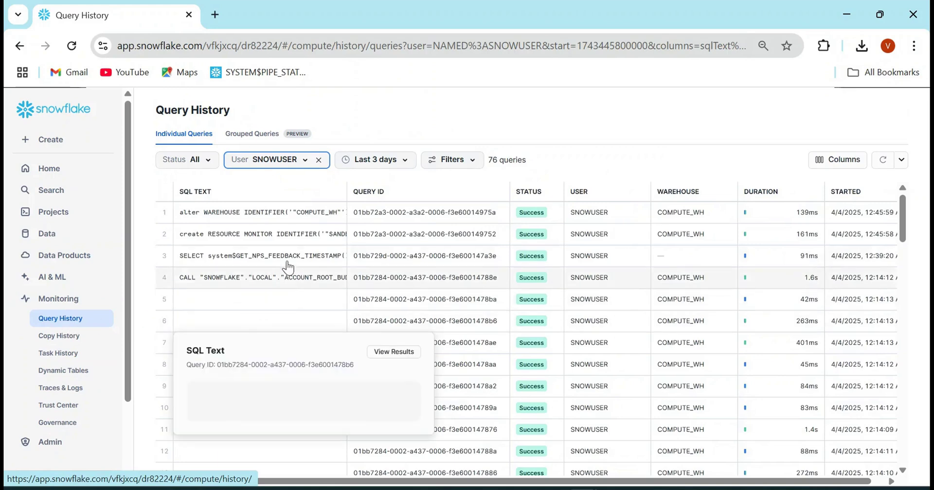
pyautogui.moveTo(287, 243)
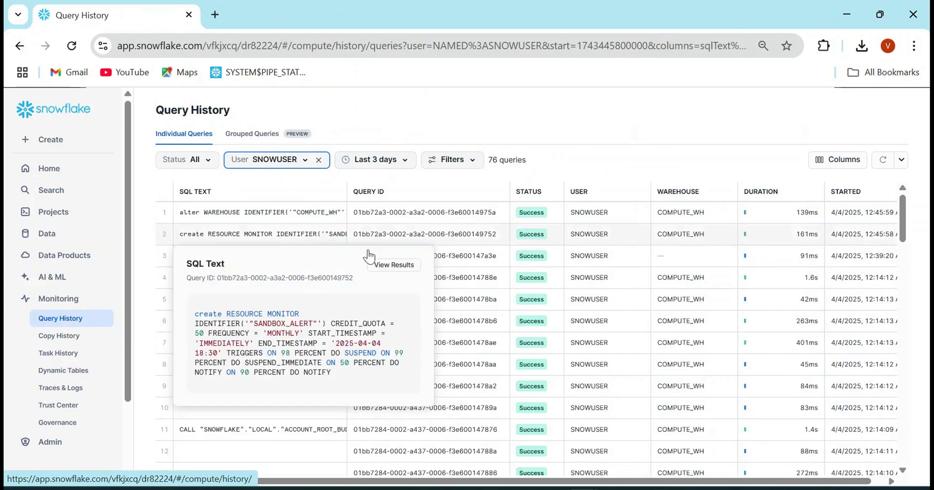
pyautogui.click(299, 235)
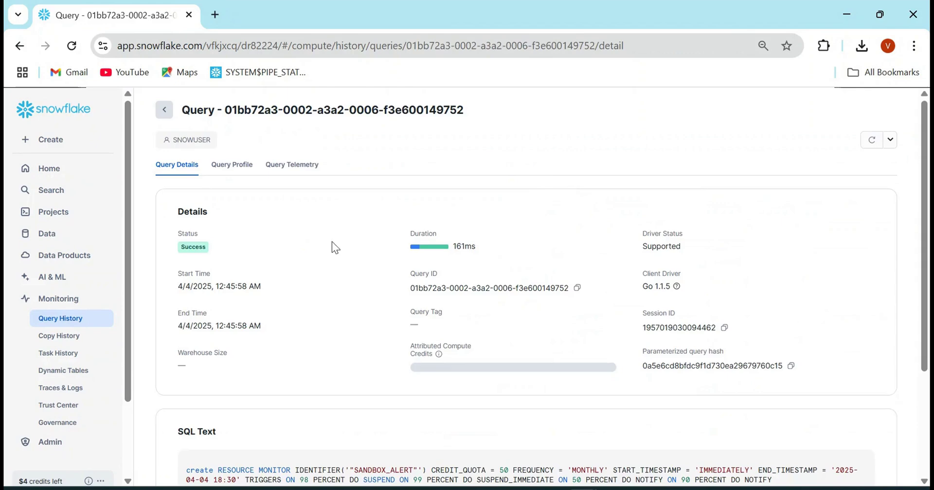
pyautogui.moveTo(926, 179); pyautogui.dragTo(926, 292)
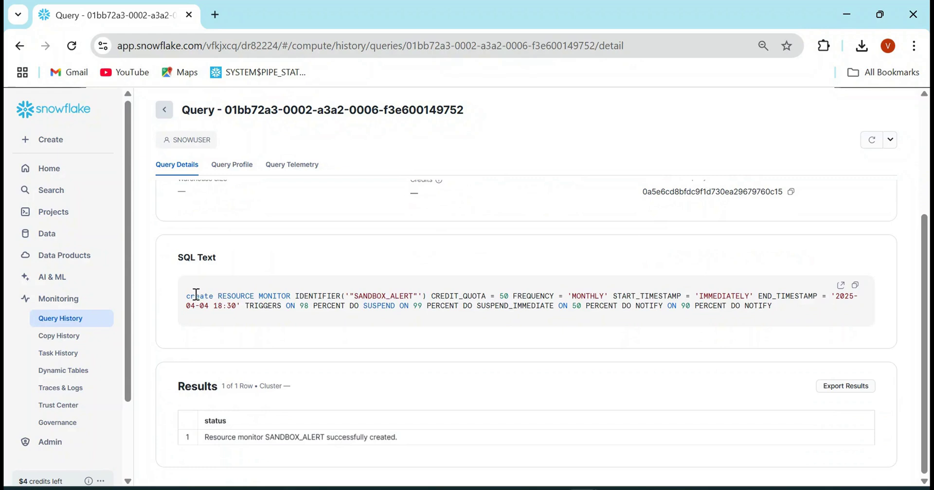
pyautogui.moveTo(196, 295); pyautogui.dragTo(336, 296)
pyautogui.click(431, 296)
pyautogui.moveTo(433, 296); pyautogui.dragTo(747, 297)
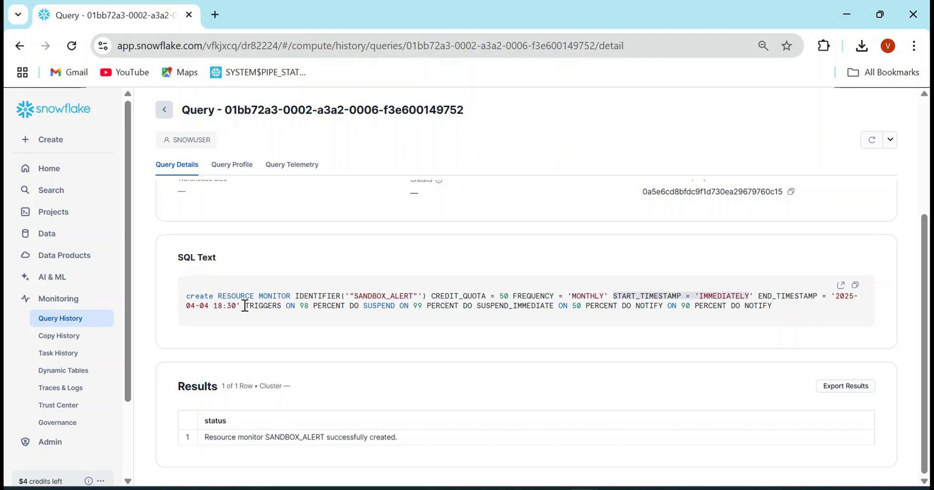
pyautogui.moveTo(245, 306); pyautogui.dragTo(271, 307)
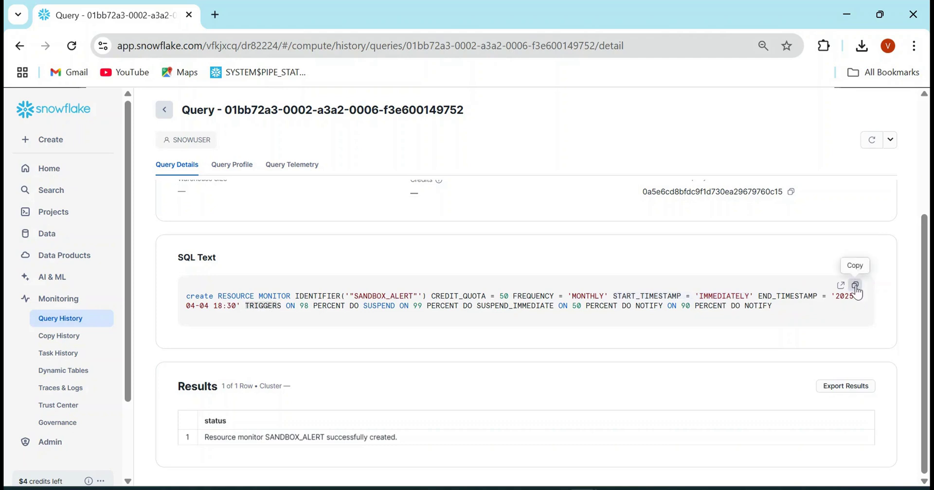
# Step: Create a new SQL worksheet and rename it RESOURCE_MONITOR
pyautogui.click(54, 175)
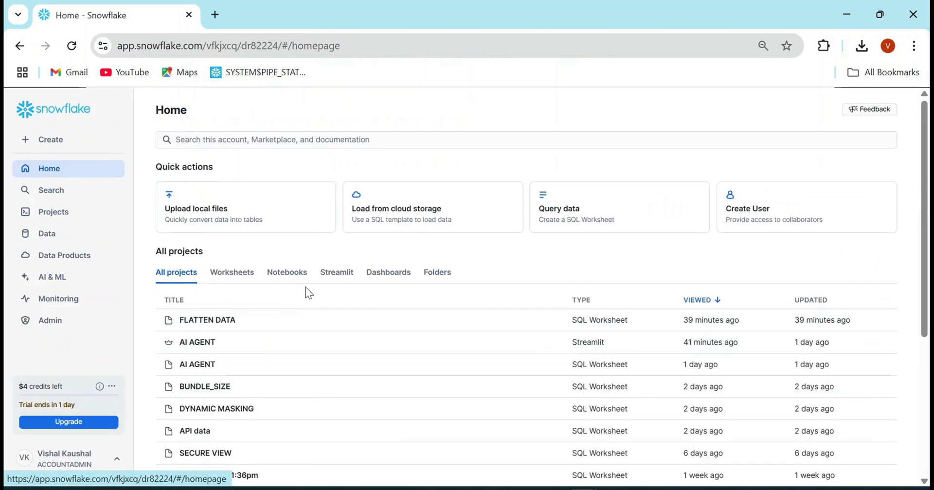
pyautogui.click(58, 142)
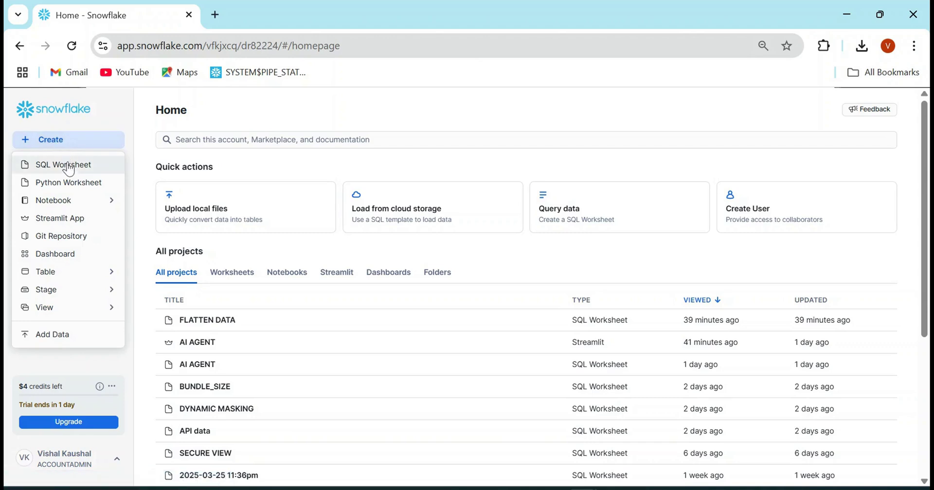
pyautogui.press('Escape')
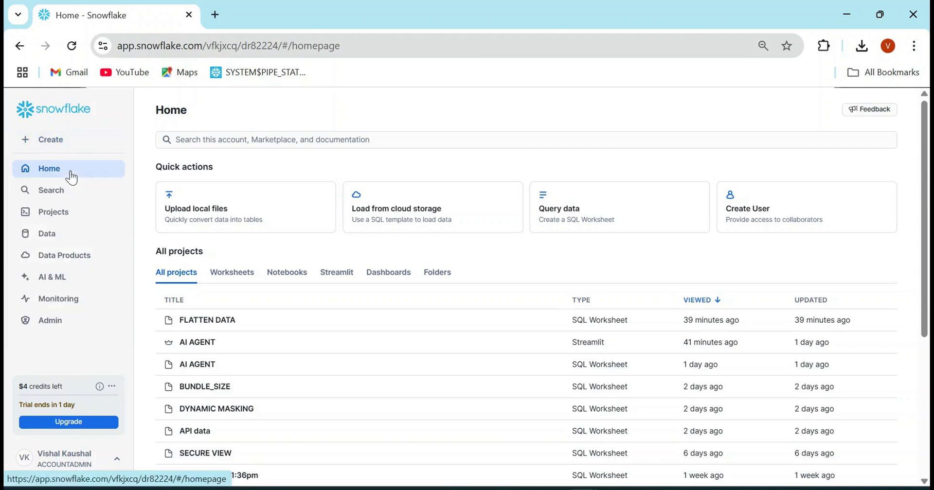
pyautogui.click(399, 217)
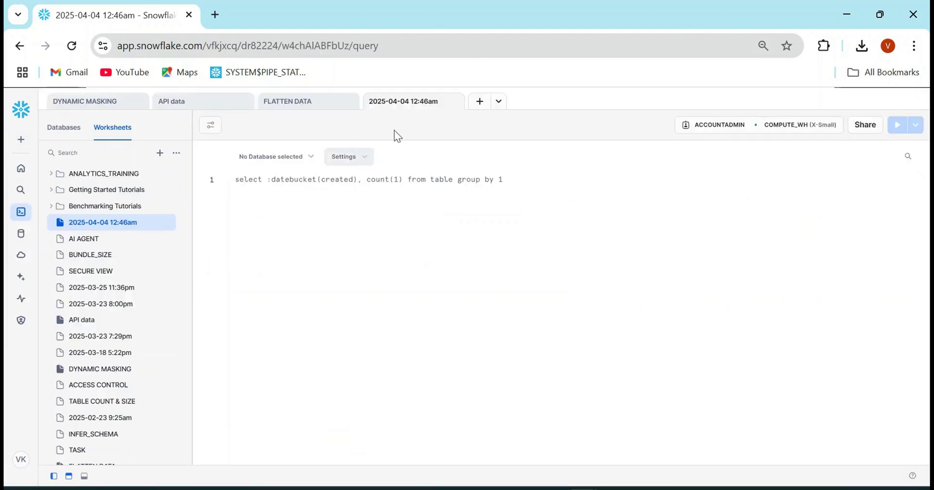
pyautogui.doubleClick(397, 101)
pyautogui.write('RE')
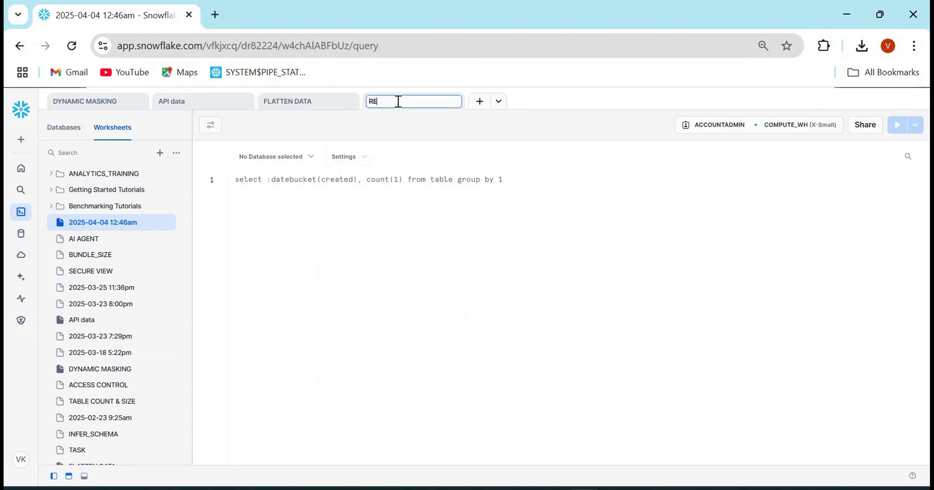
pyautogui.write('SOURCE_MONITOR')
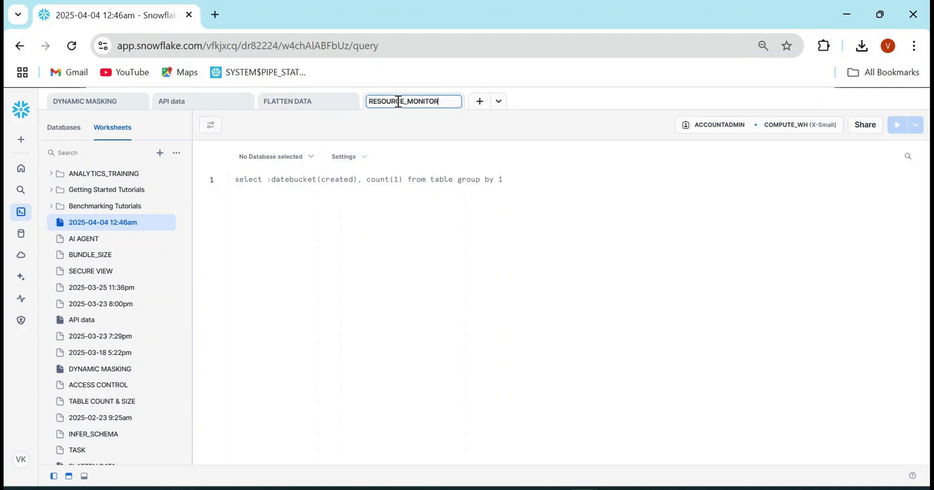
# Step: Paste the copied SANDBOX_ALERT creation SQL and split it into separate lines for quota and frequency, start timestamp, end timestamp and triggers
pyautogui.click(288, 180)
pyautogui.hotkey('ctrl', 'v')
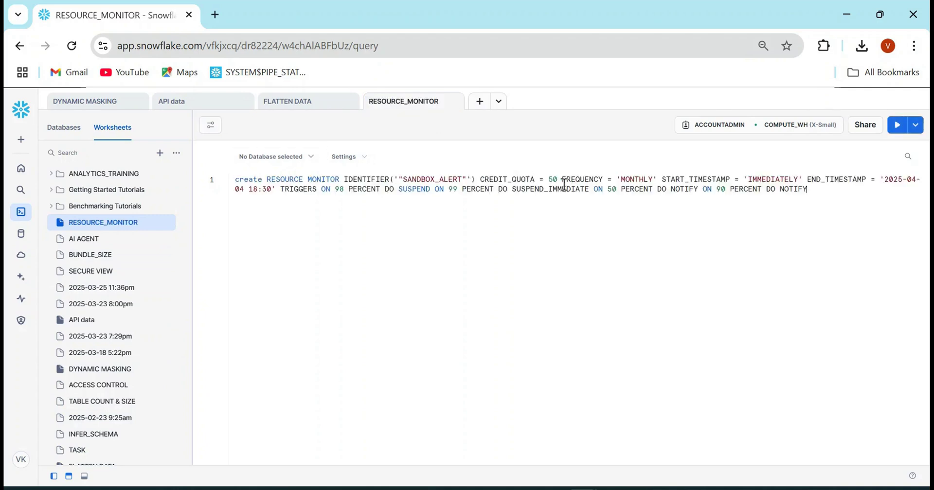
pyautogui.click(479, 179)
pyautogui.press('Return')
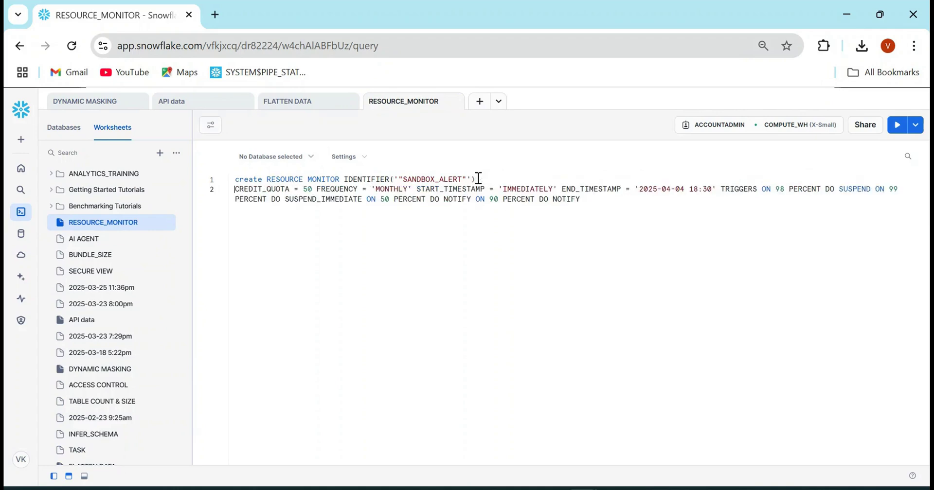
pyautogui.click(417, 189)
pyautogui.press('Return')
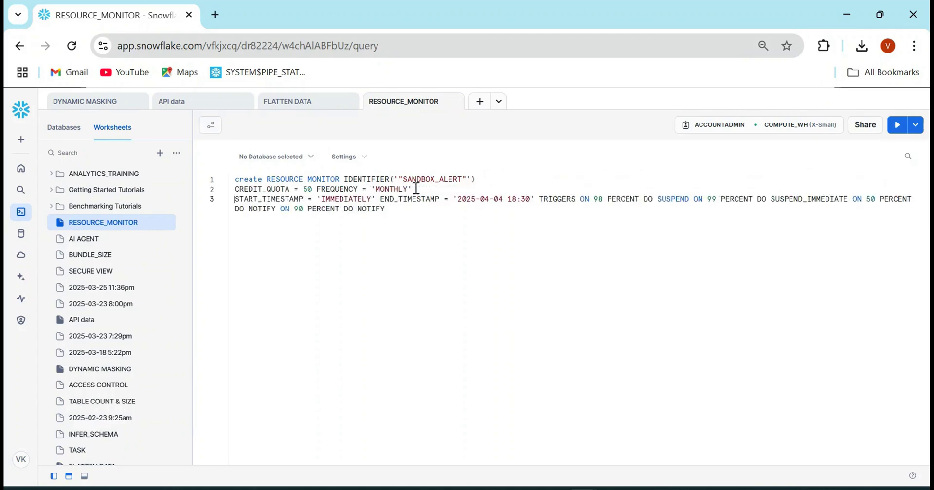
pyautogui.click(379, 200)
pyautogui.press('Return')
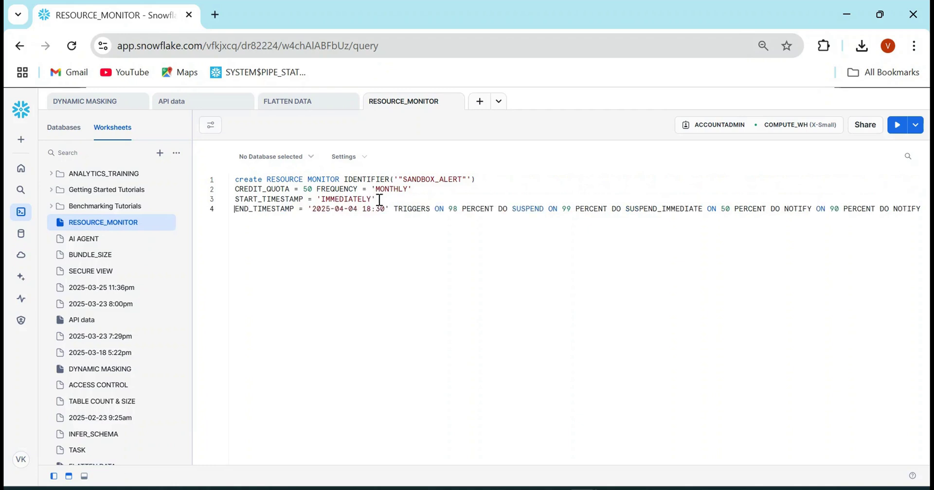
pyautogui.click(397, 207)
pyautogui.press('Return')
pyautogui.press('Return')
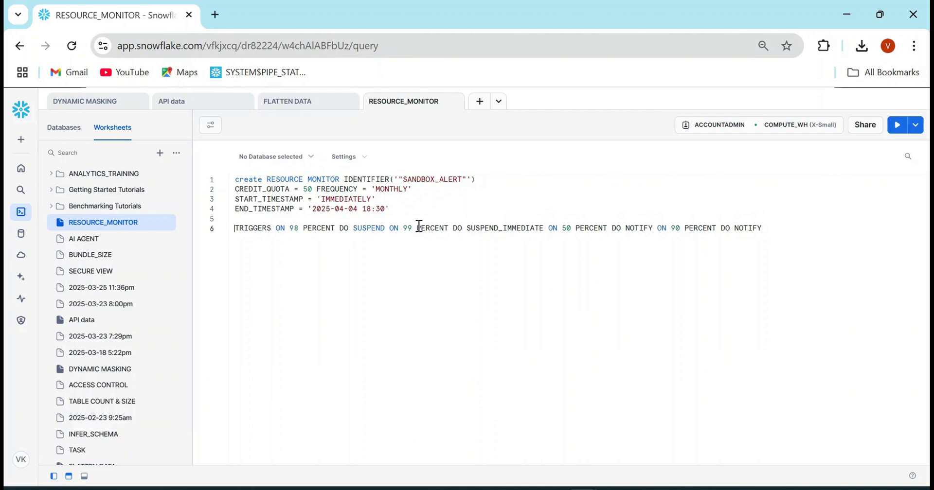
# Step: Put the TRIGGERS keyword and each of the 98, 99, 50 and 90 percent trigger conditions on its own line
pyautogui.click(392, 228)
pyautogui.press('Return')
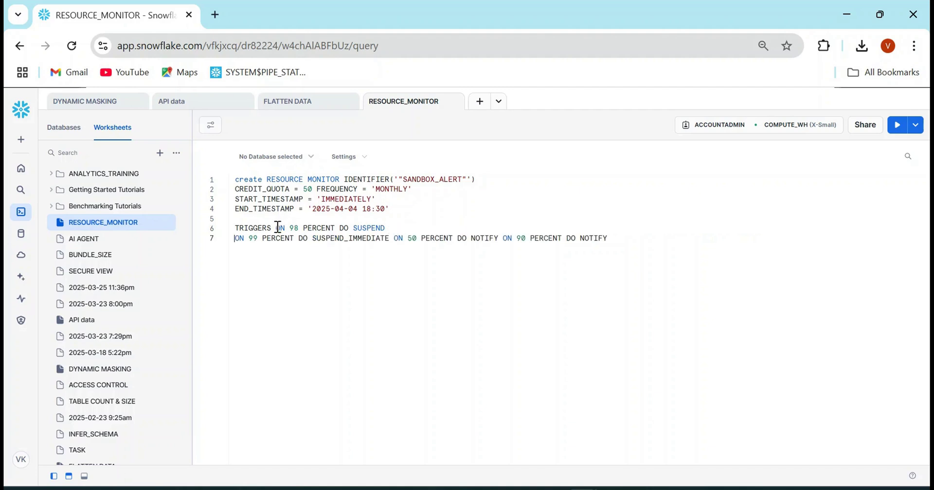
pyautogui.click(277, 228)
pyautogui.press('Return')
pyautogui.click(392, 248)
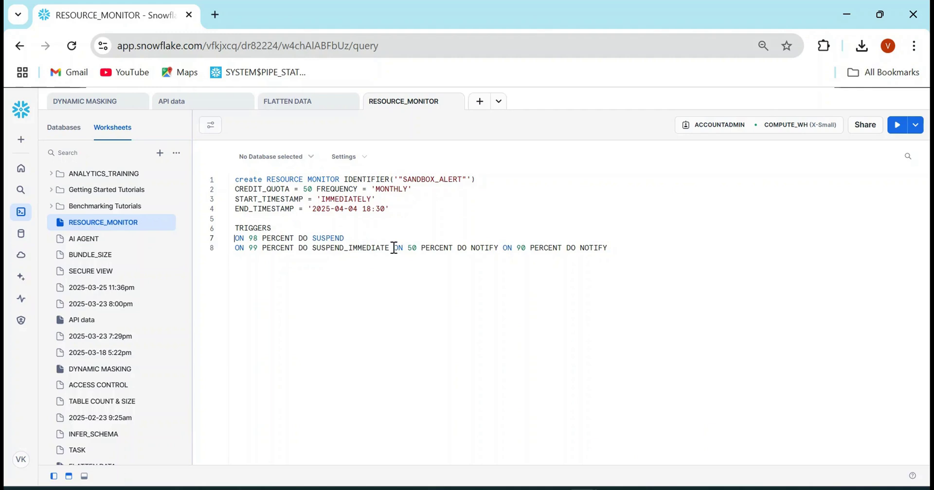
pyautogui.press('Return')
pyautogui.click(342, 258)
pyautogui.press('Return')
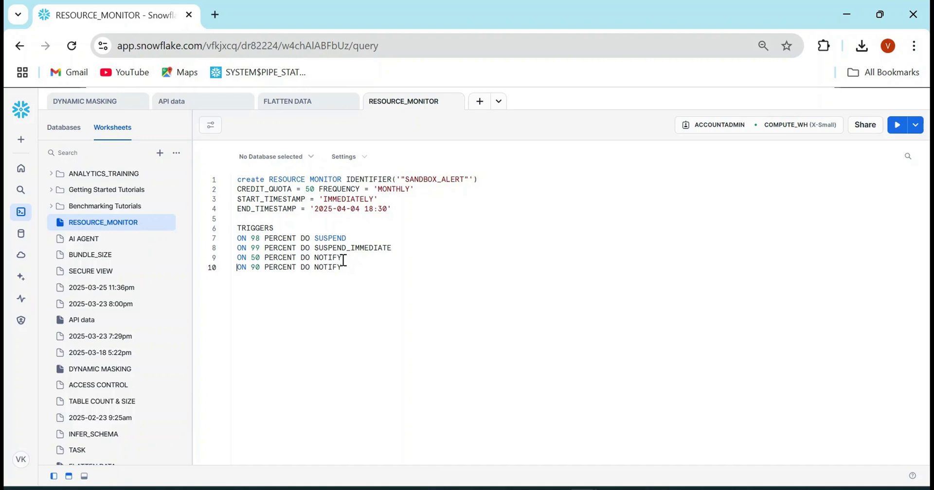
# Step: Change the END_TIMESTAMP date in the SQL to 2025-06-10, keeping the 18:30 time
pyautogui.click(361, 209)
pyautogui.press('BackSpace')
pyautogui.press('BackSpace')
pyautogui.write('6')
pyautogui.press('BackSpace')
pyautogui.write('10')
# Step: Replace the IMMEDIATELY value of START_TIMESTAMP with a date in 2025
pyautogui.doubleClick(344, 199)
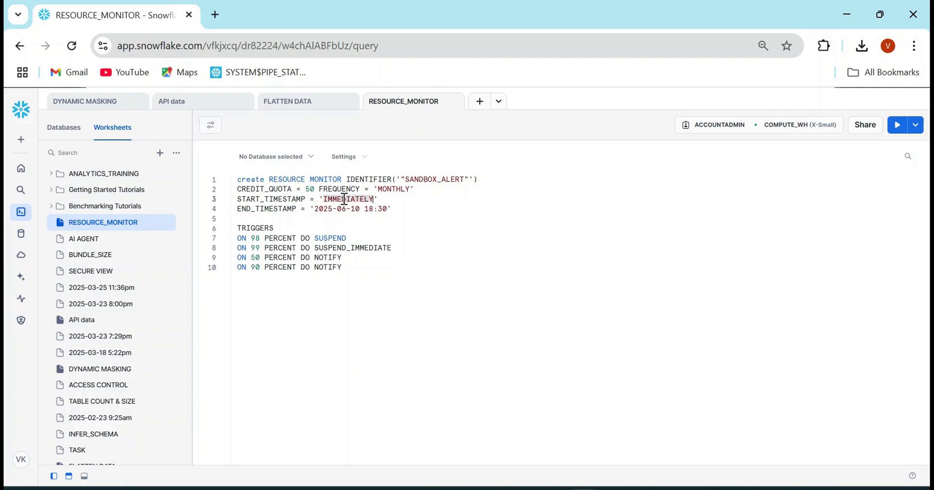
pyautogui.write('2-2')
pyautogui.write('02')
pyautogui.write('5-')
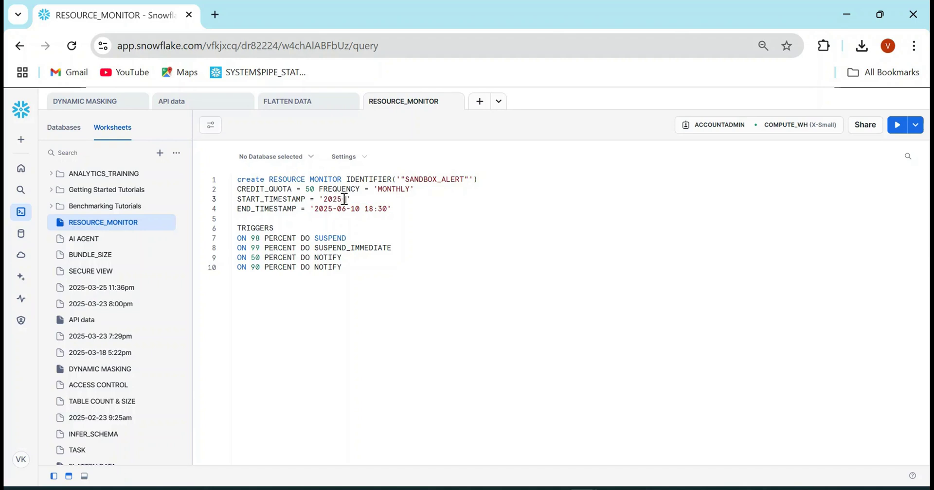